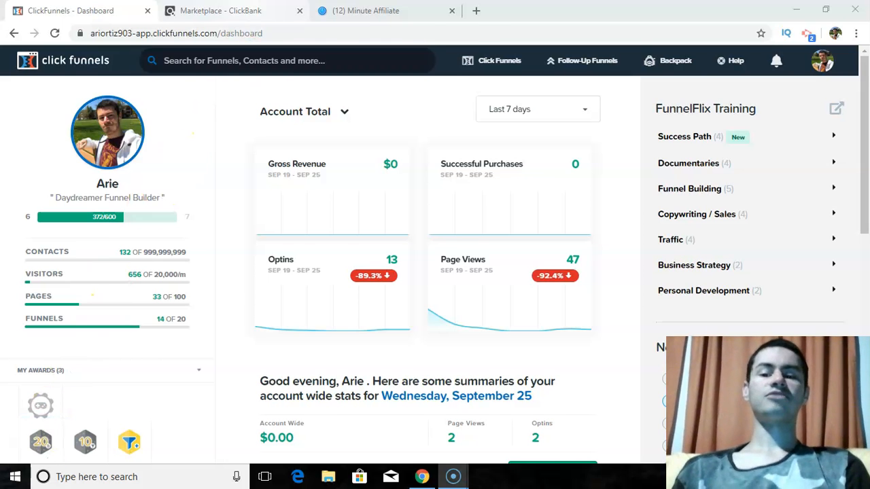
- Review the ClickBank affiliate marketing offers and the 12 Minute Affiliate sales page with its video and signup form
click(221, 11)
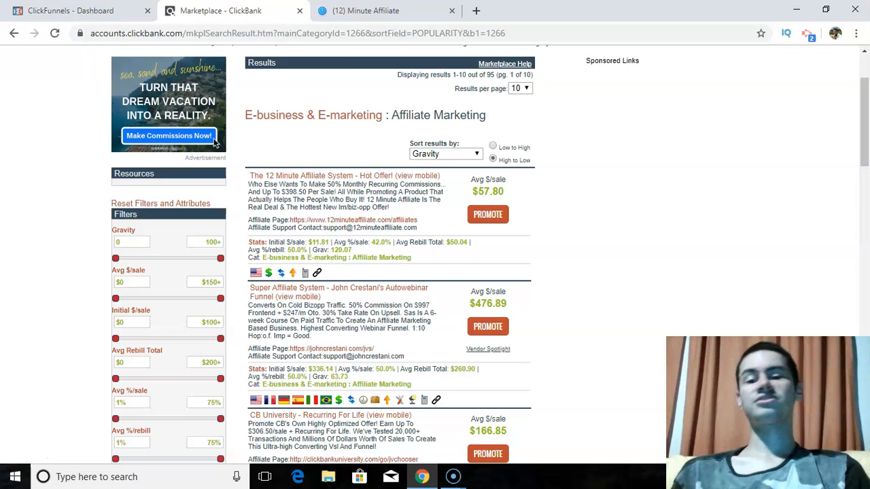
click(366, 10)
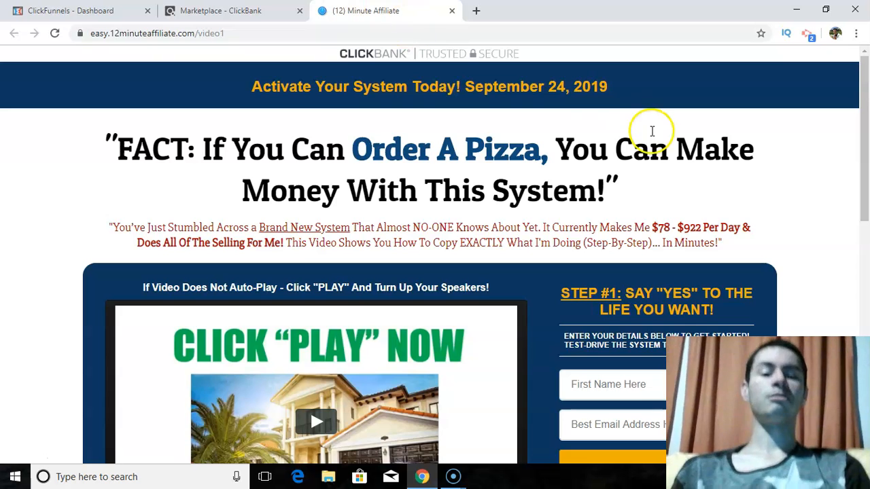
drag(867, 119, 866, 197)
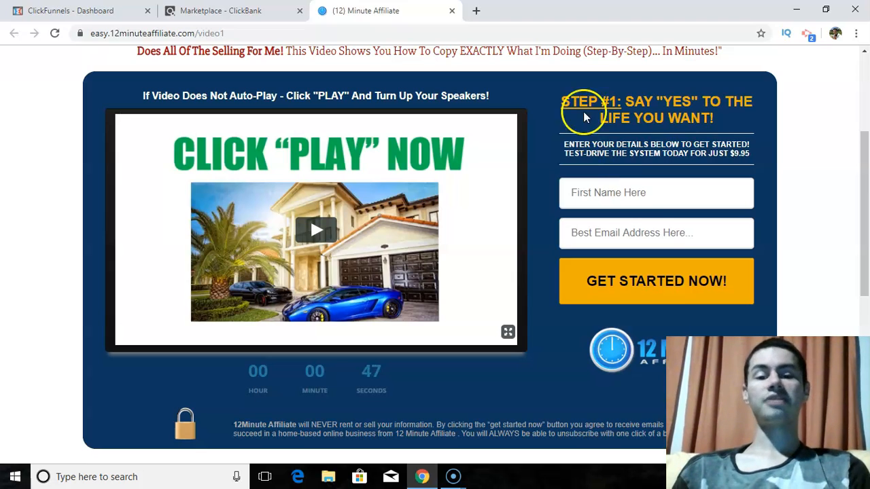
- Switch to ClickFunnels, open the account's funnels and start a new funnel with the Classic Funnel Builder
click(75, 10)
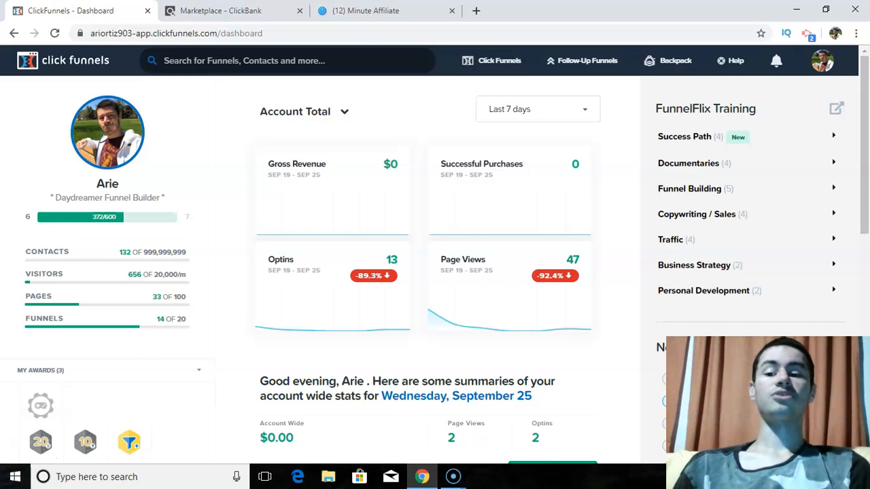
click(281, 62)
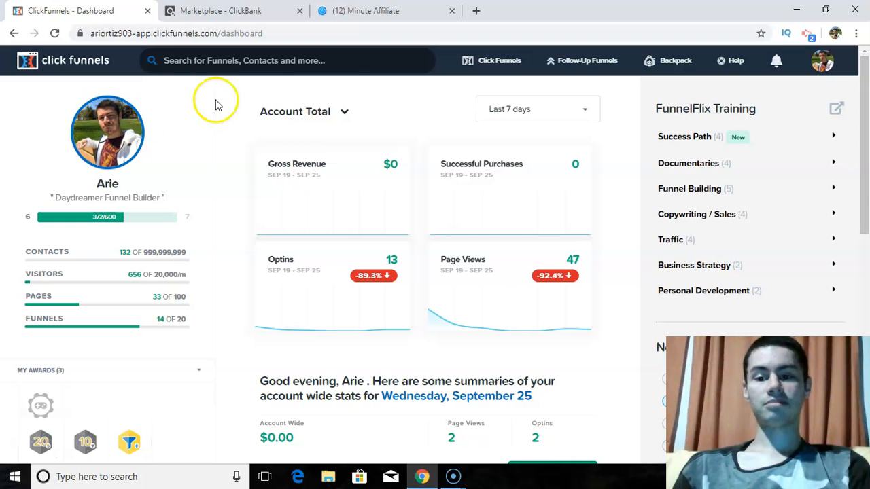
mouse_move(500, 62)
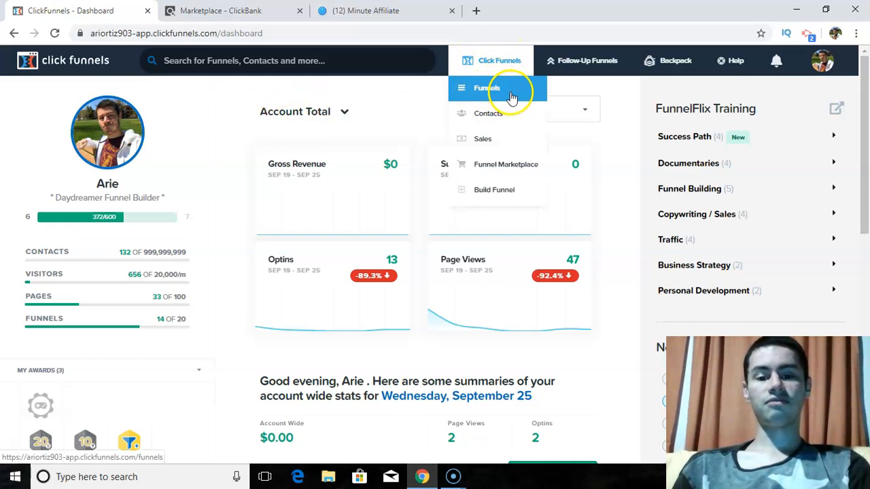
click(504, 91)
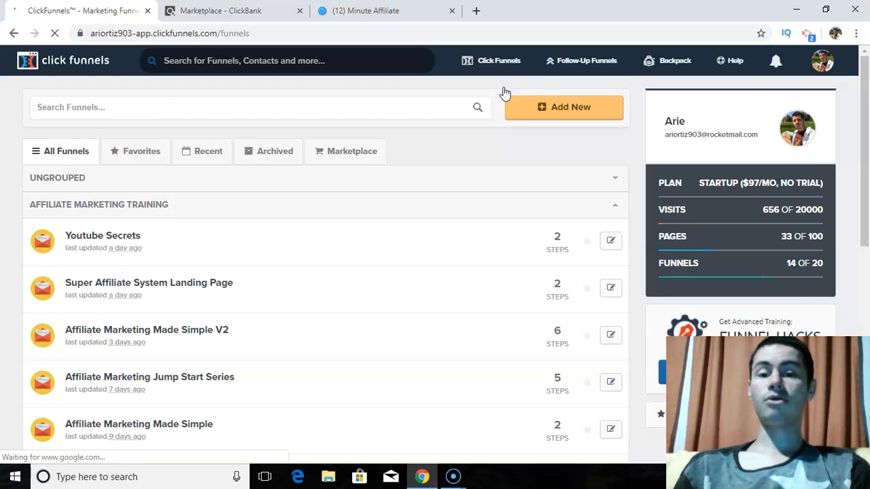
click(548, 108)
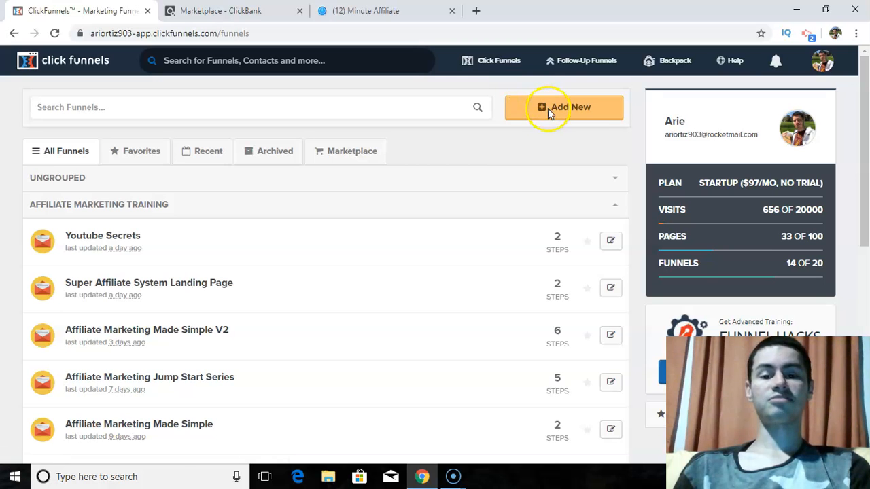
click(589, 109)
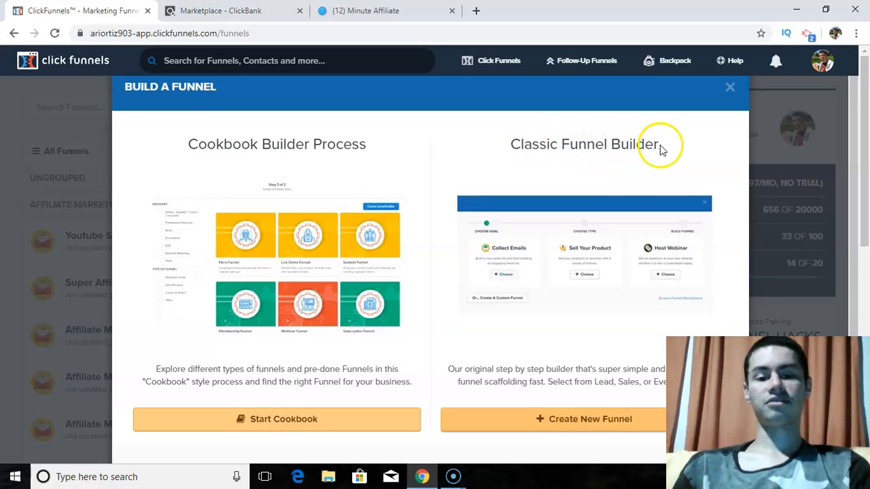
click(542, 425)
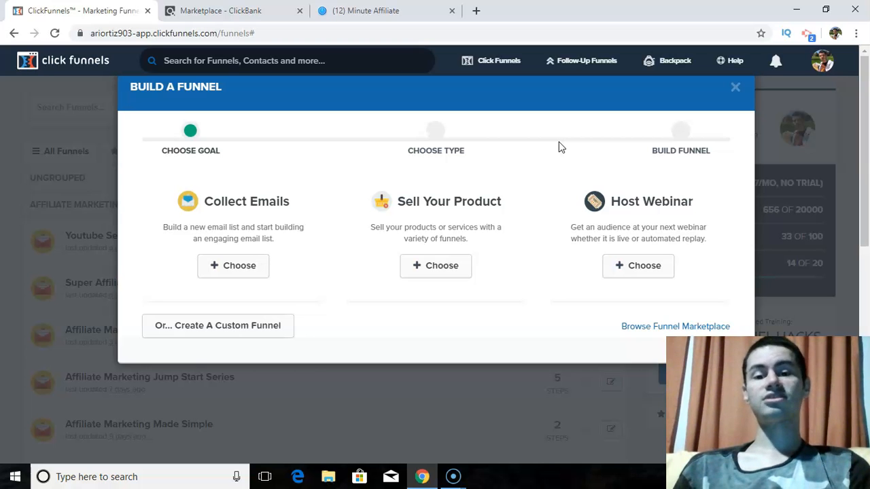
- Glance at the 12 Minute Affiliate sales page, then choose Collect Emails as the new funnel's goal
click(401, 10)
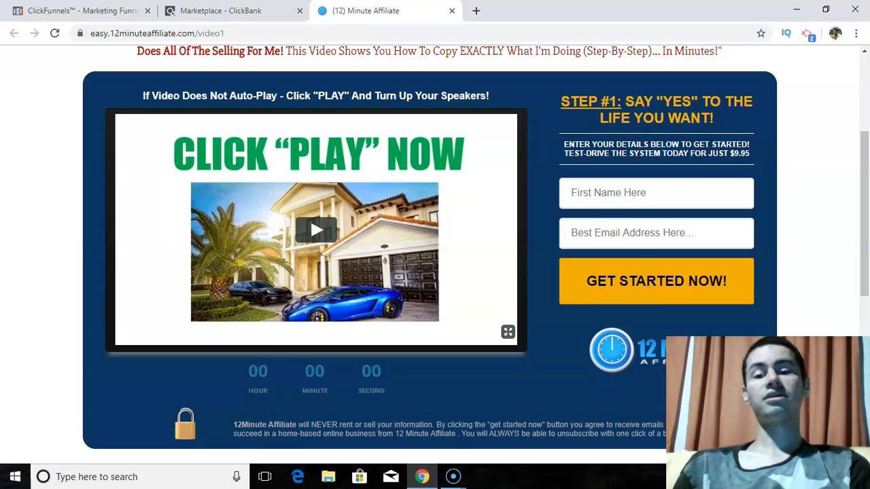
click(80, 11)
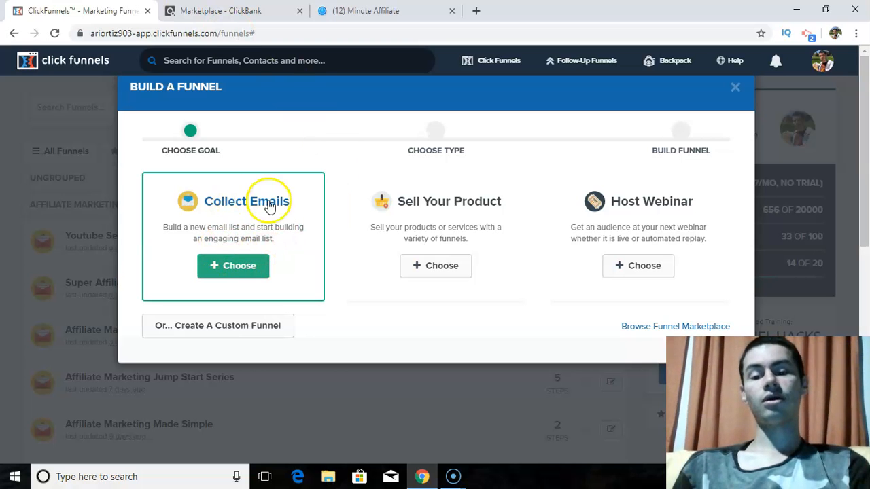
click(227, 260)
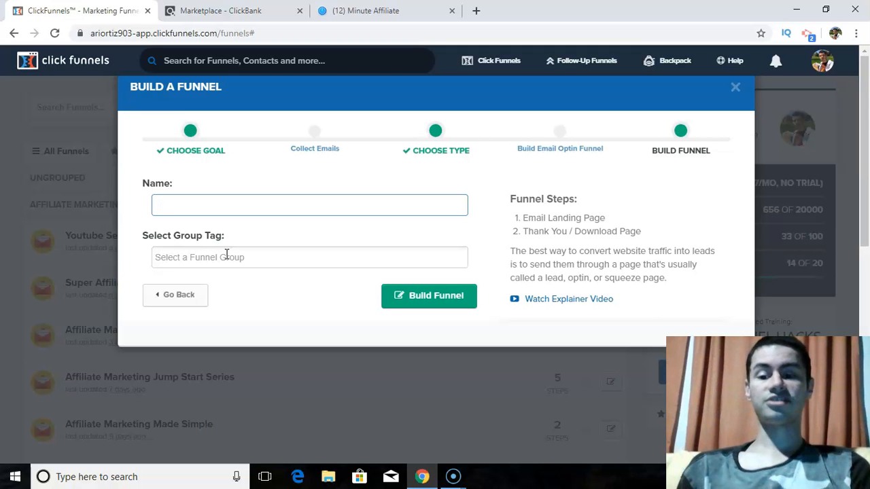
- Name the funnel "12 Minute Affiliate System", assign the Affiliate Marketing Training group tag and build it
click(367, 11)
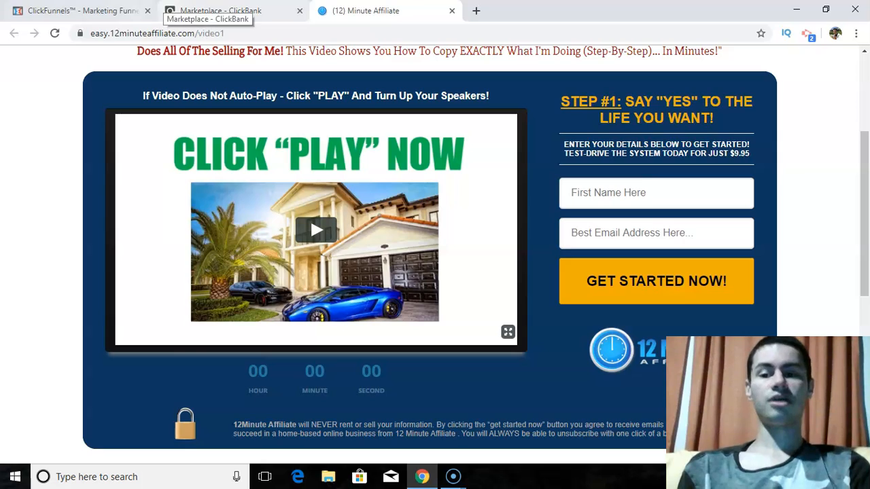
click(102, 11)
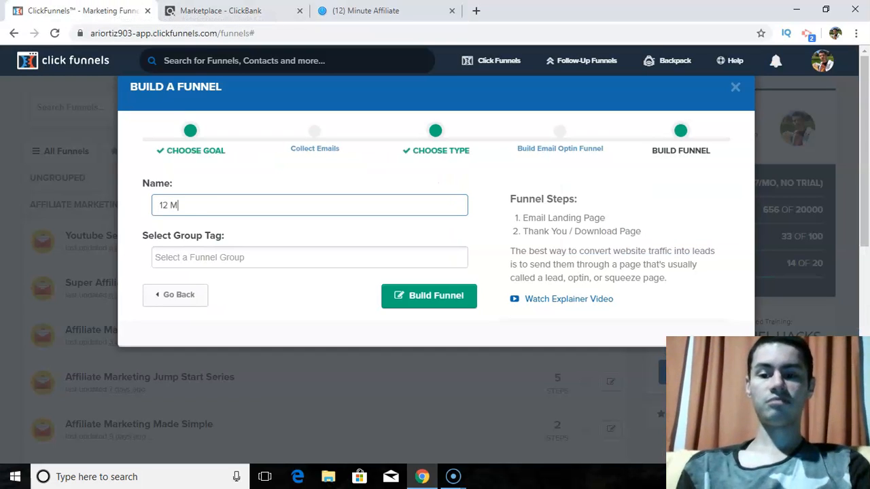
text(Affiliate System)
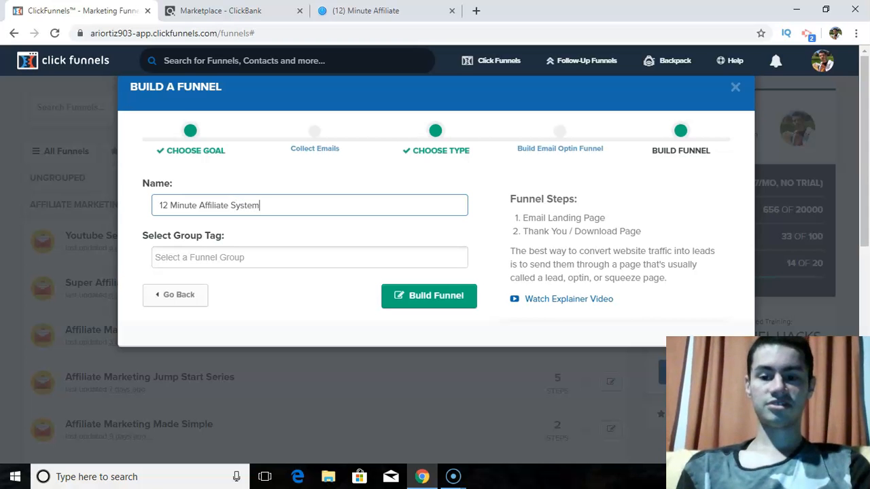
click(196, 256)
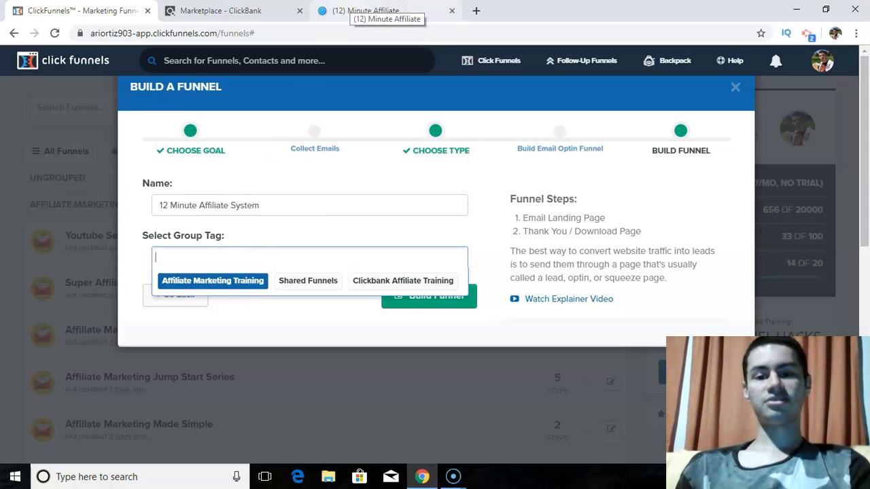
click(197, 284)
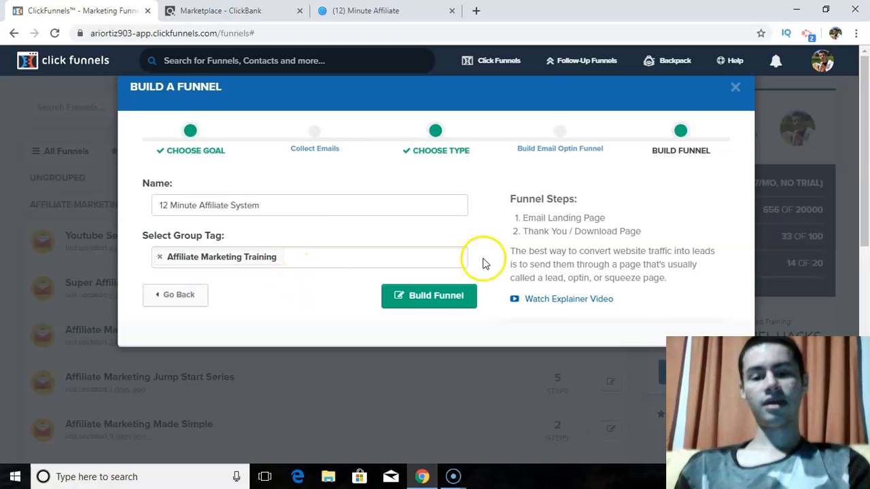
click(446, 299)
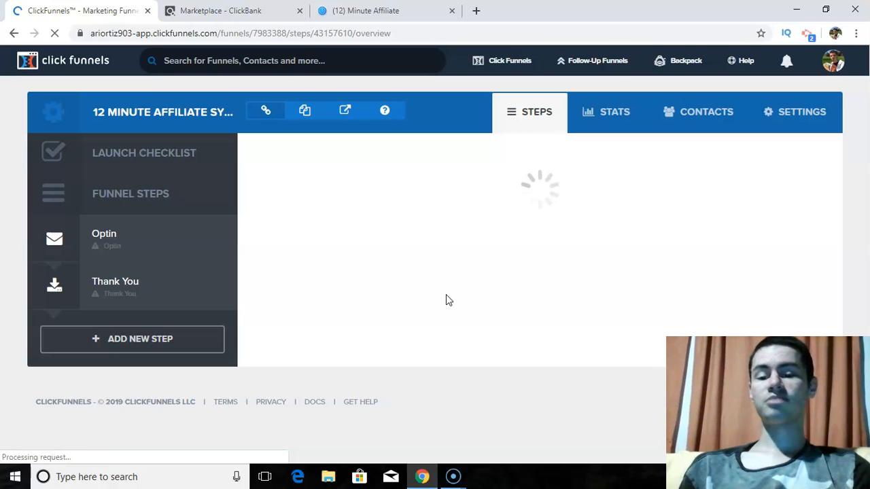
- Apply the "Mother Funnel Vintage Squeeze - 5" template with the red WARNING! banner to the Optin step
click(171, 249)
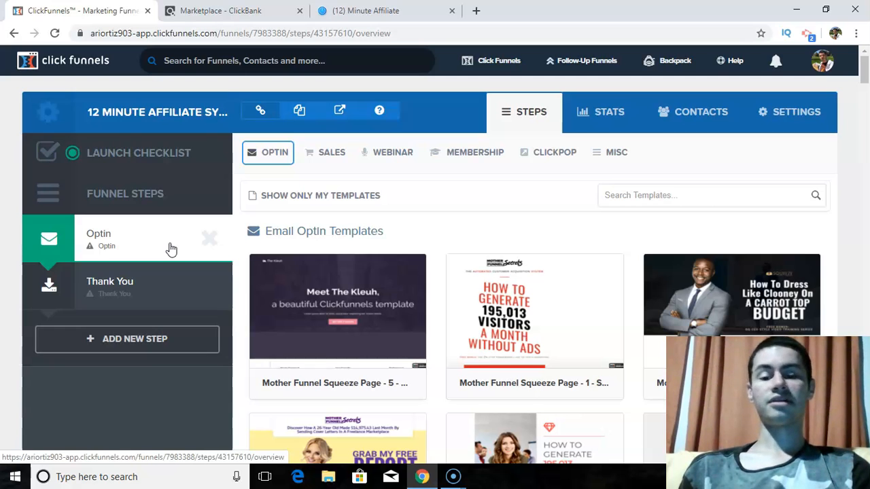
click(184, 237)
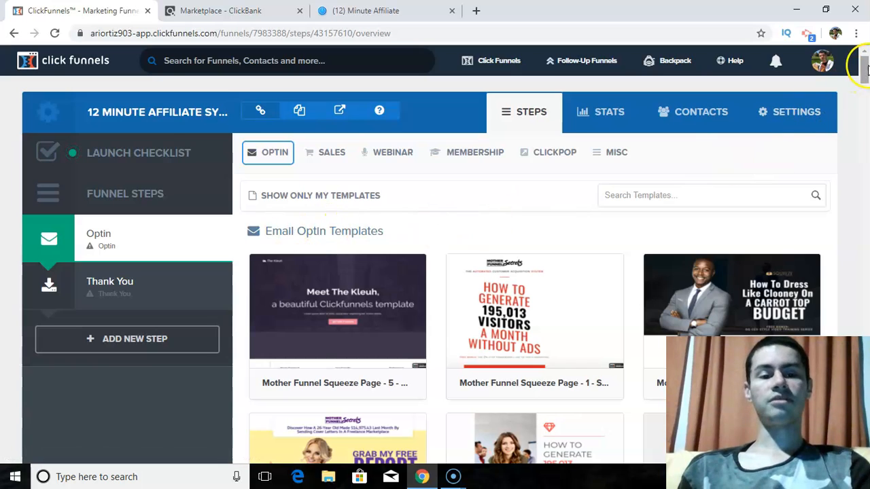
drag(865, 68, 865, 114)
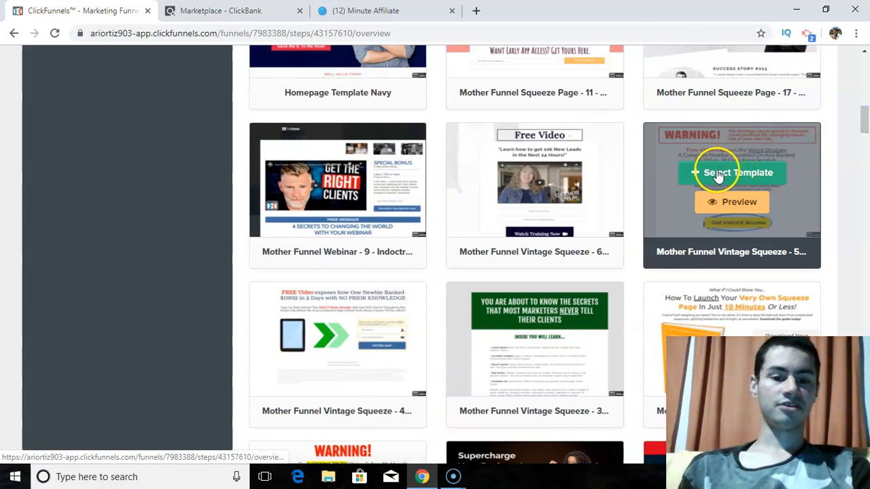
click(718, 173)
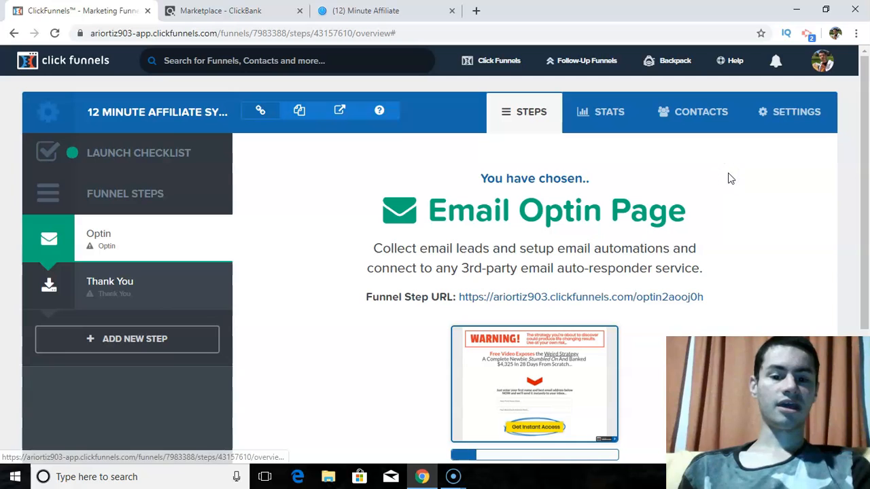
- Open the Optin page in the page editor and delete the text beside the WARNING! heading
drag(865, 149, 868, 198)
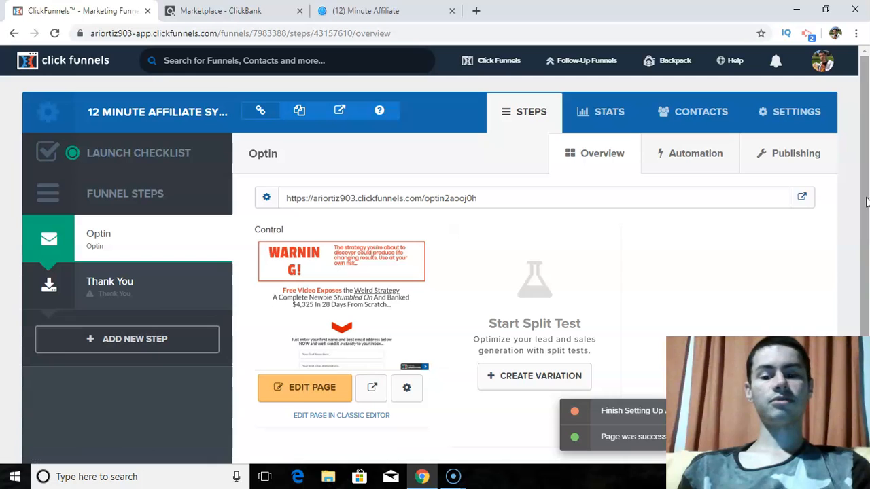
click(324, 385)
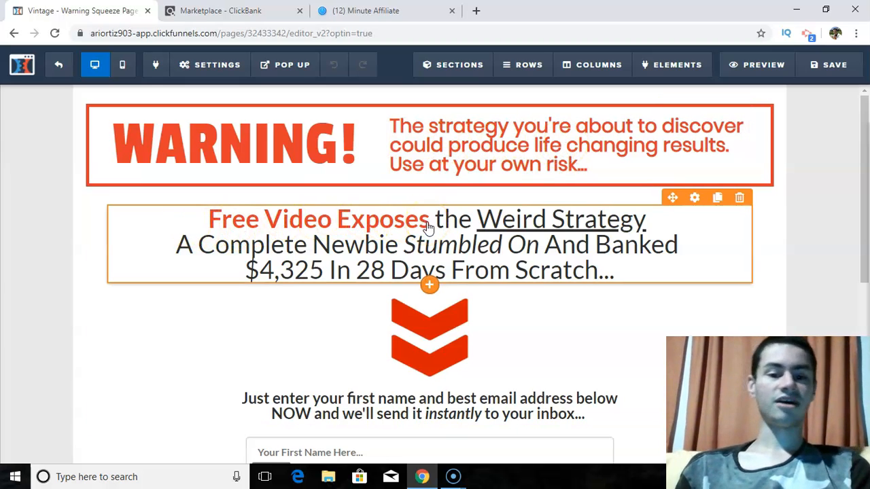
click(523, 143)
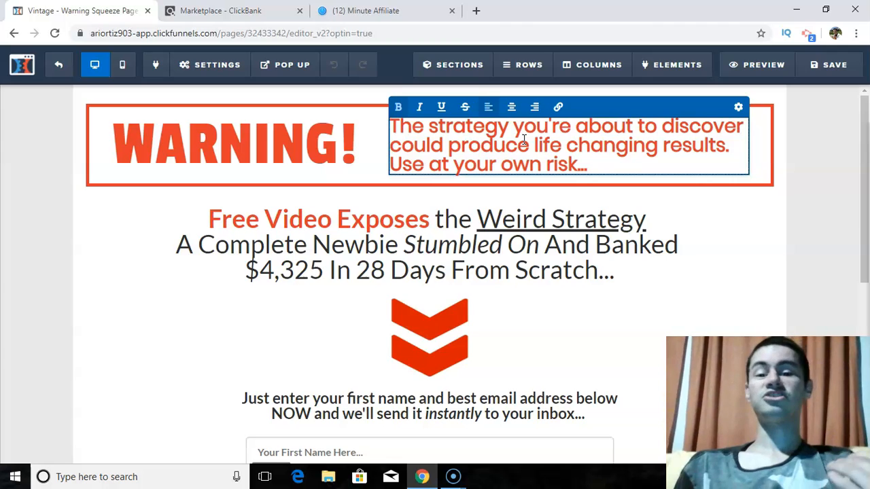
click(621, 165)
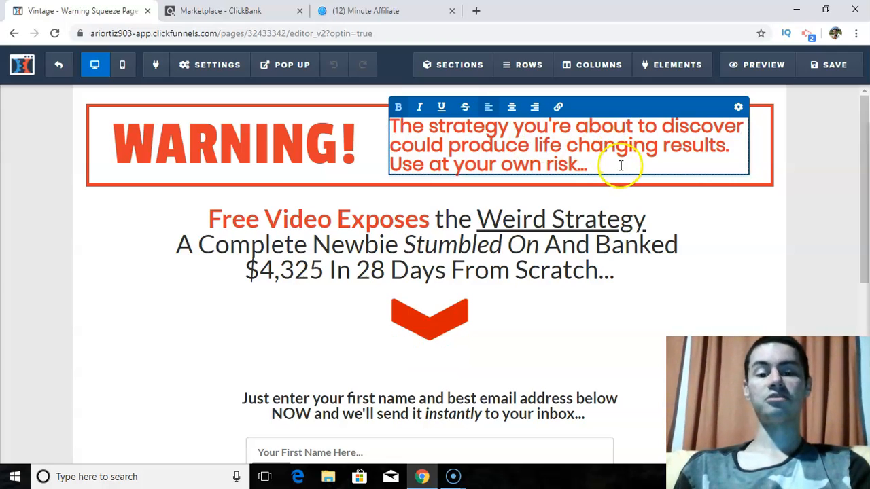
drag(621, 165, 405, 109)
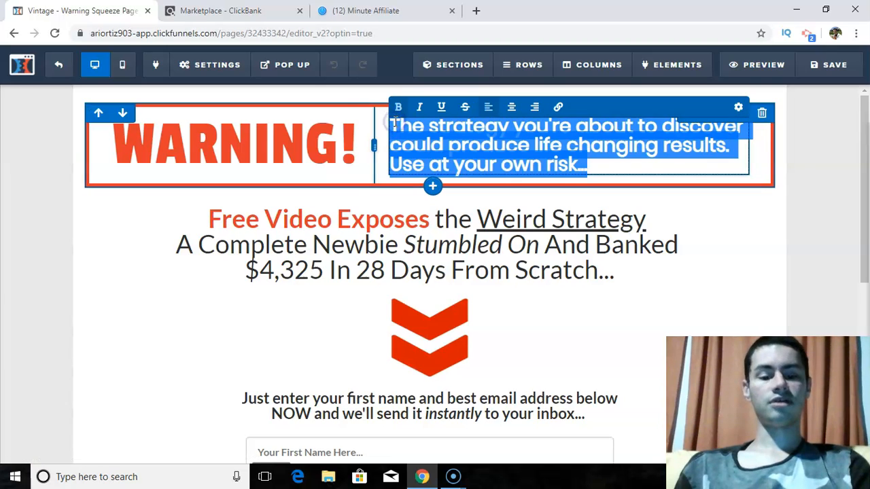
key(BackSpace)
- Consult the 12 Minute Affiliate page headline and write "This Simple System Has Allowed Others To Generate Huge Commissions Online Like Wildfire!" beside WARNING!
click(366, 10)
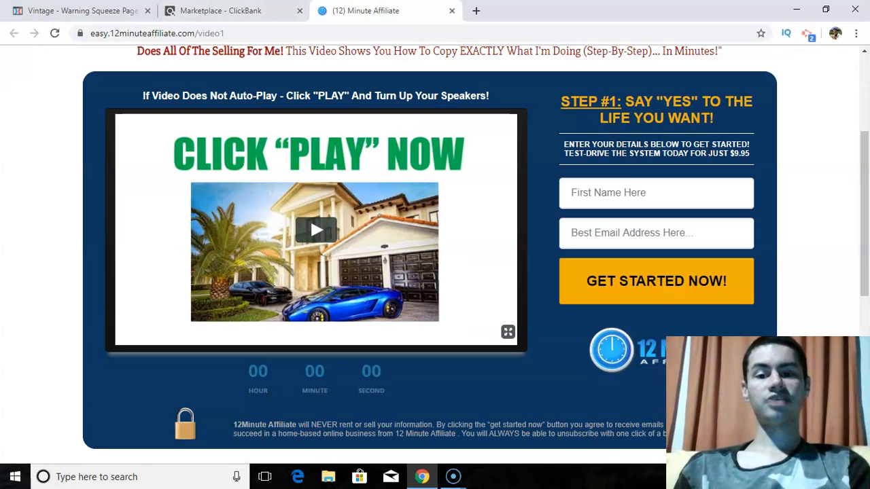
drag(864, 174, 866, 105)
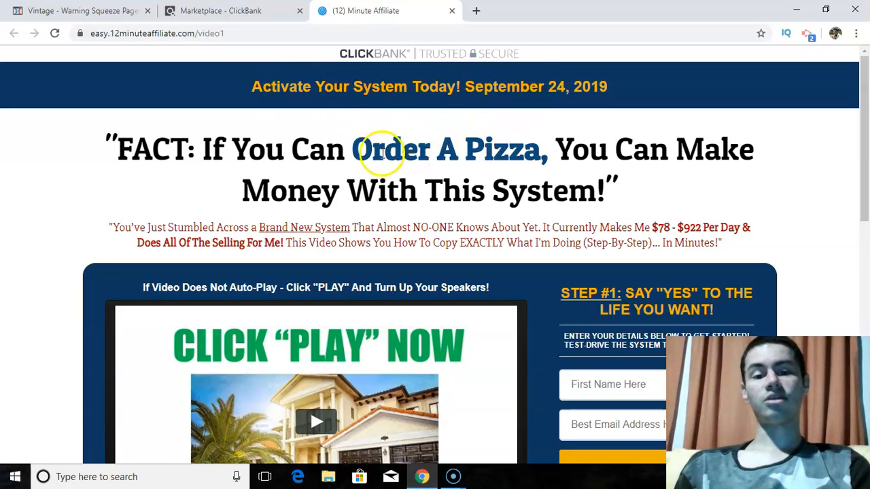
click(102, 10)
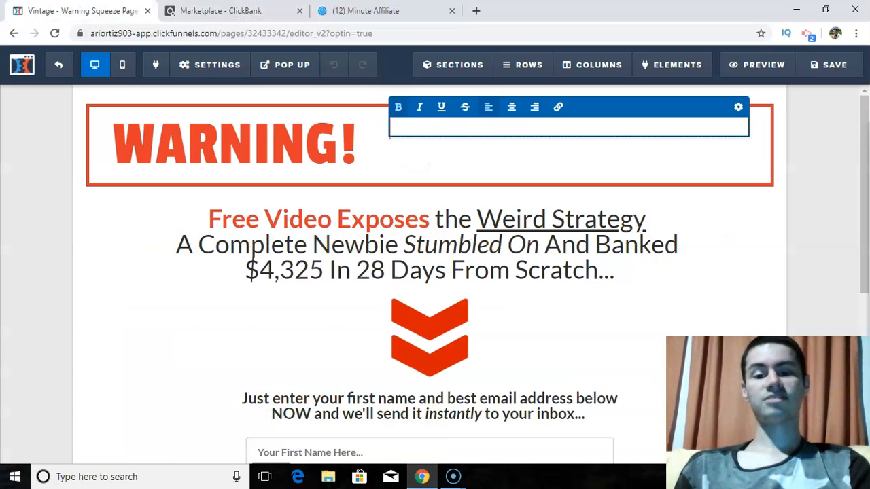
text(Th)
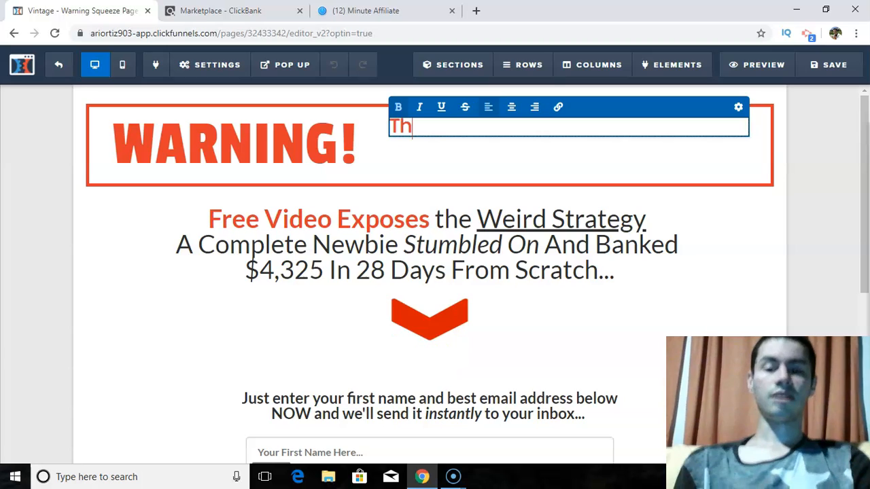
text(is Simple )
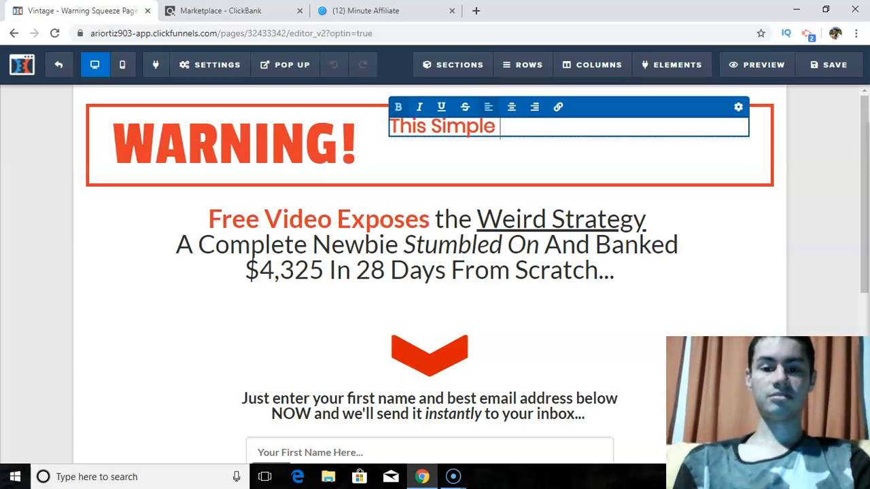
text(System Has O)
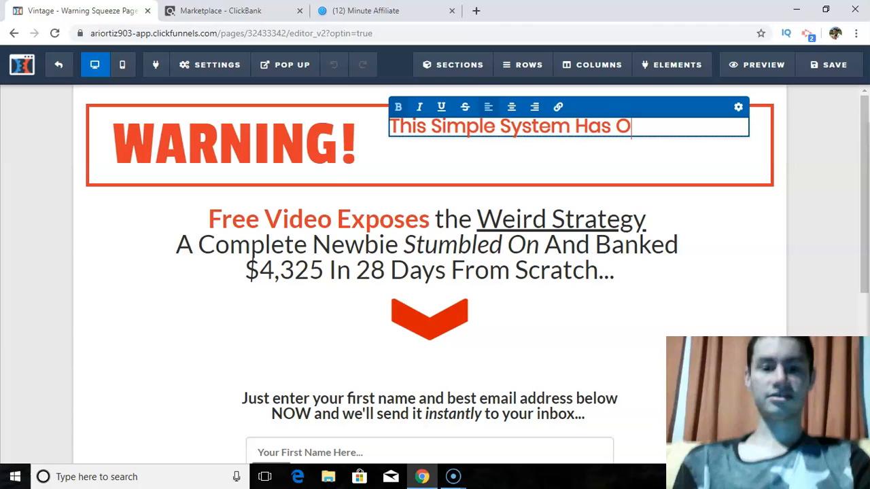
key(BackSpace)
text(Allows)
key(BackSpace)
text(ed Others T)
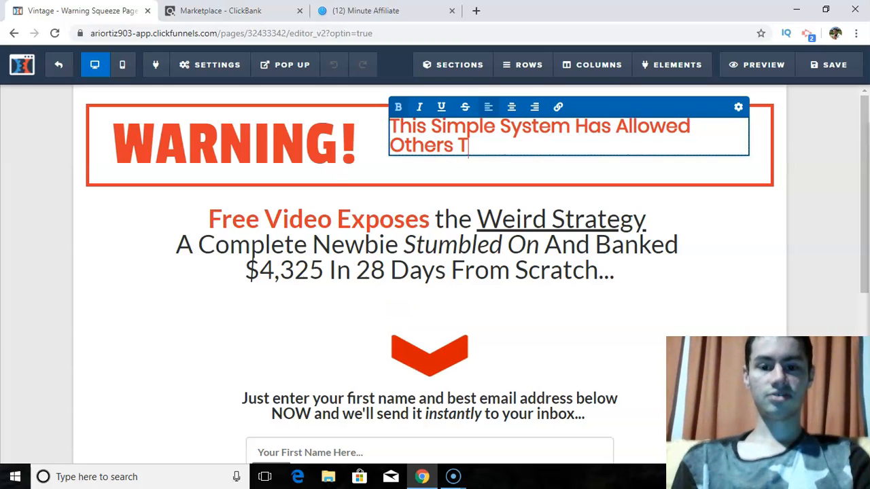
text(o Generate )
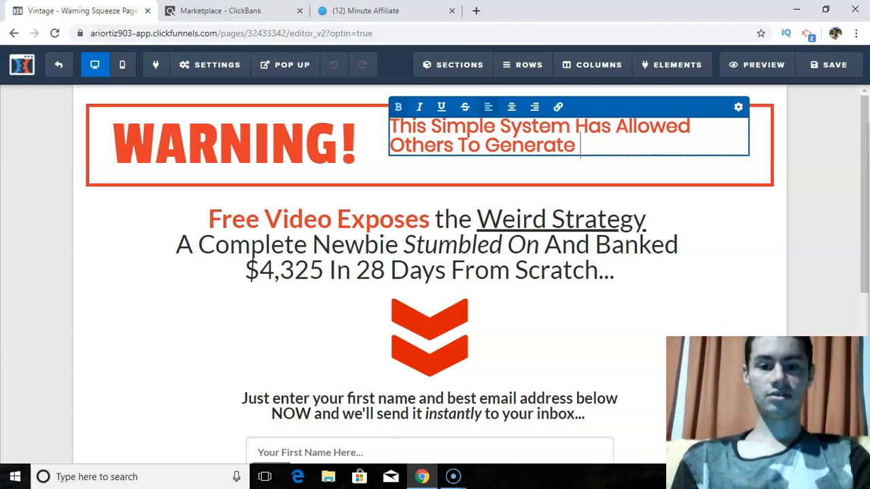
text(Huge Com)
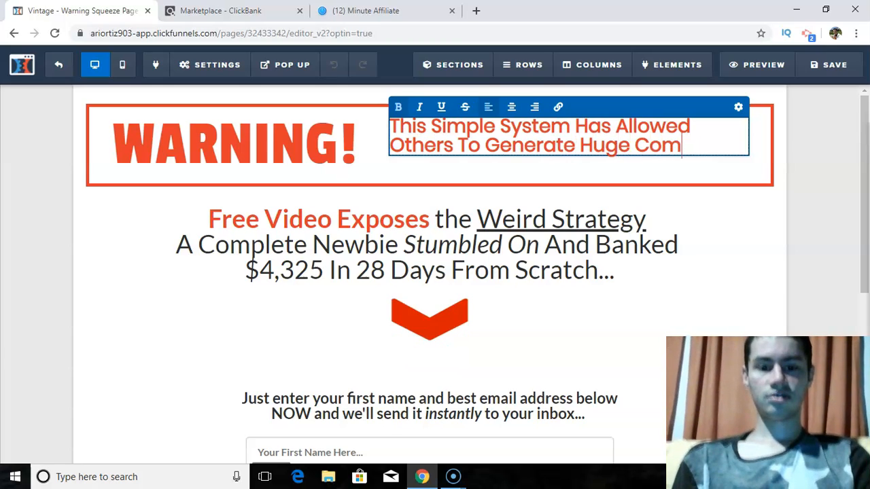
text(missions Online)
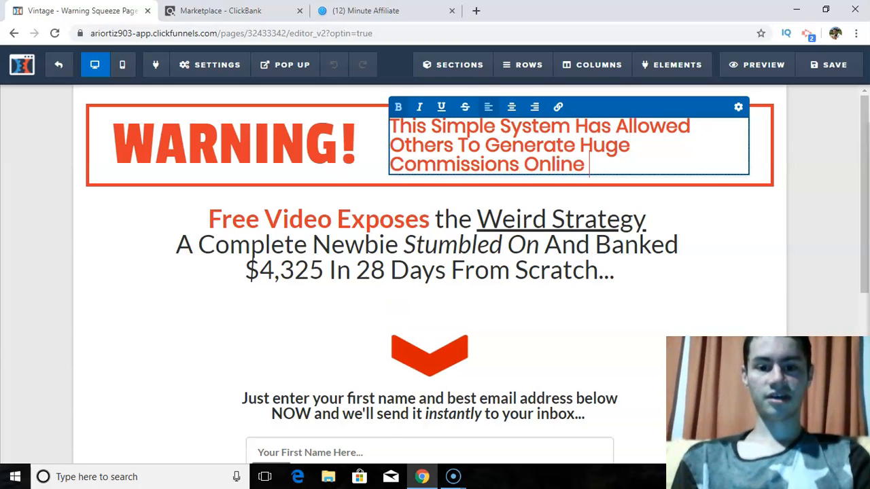
text( Like Wildfire@)
key(BackSpace)
text(!)
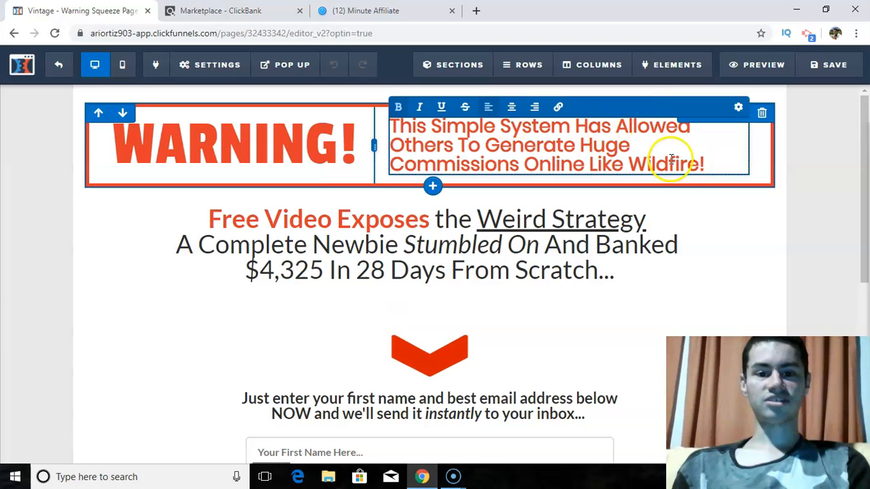
- Replace the word "Huge" with "Big" in the text beside the WARNING! heading
click(637, 144)
key(BackSpace)
key(BackSpace)
key(BackSpace)
key(BackSpace)
key(BackSpace)
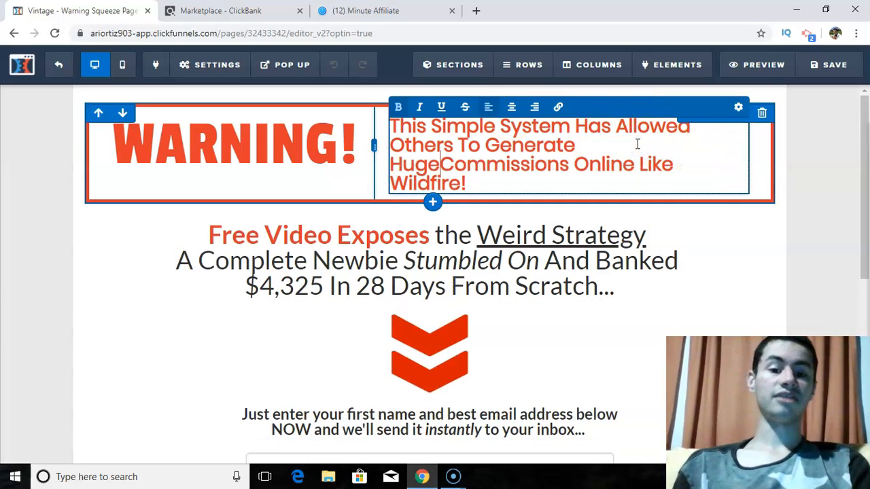
text(Big)
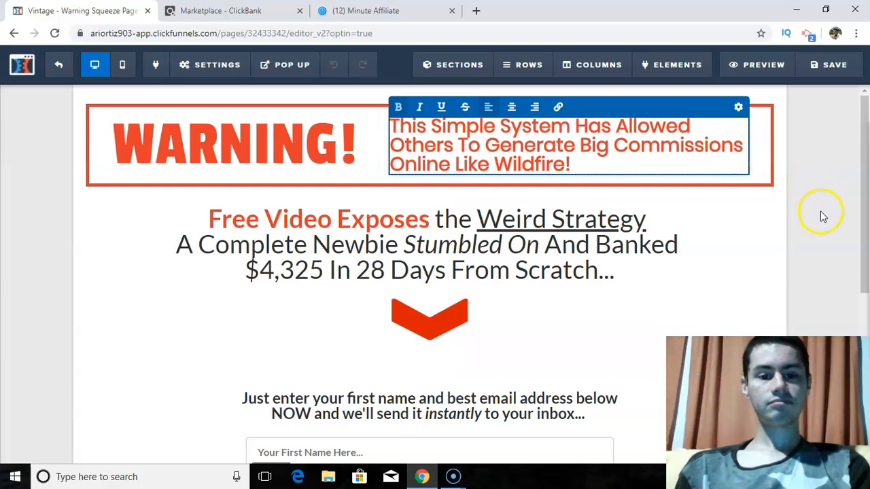
- Examine the font, size and color settings of the headline text beside WARNING!
click(738, 109)
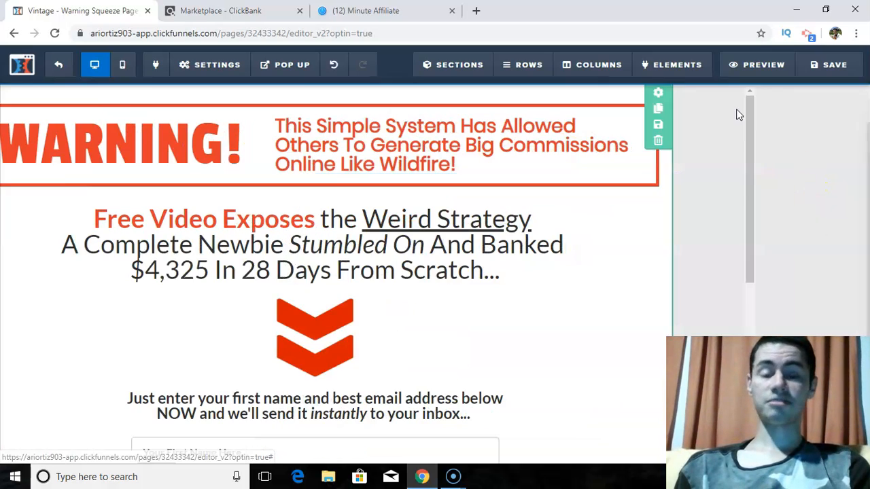
mouse_move(746, 226)
mouse_down()
mouse_move(781, 227)
mouse_move(746, 228)
mouse_up()
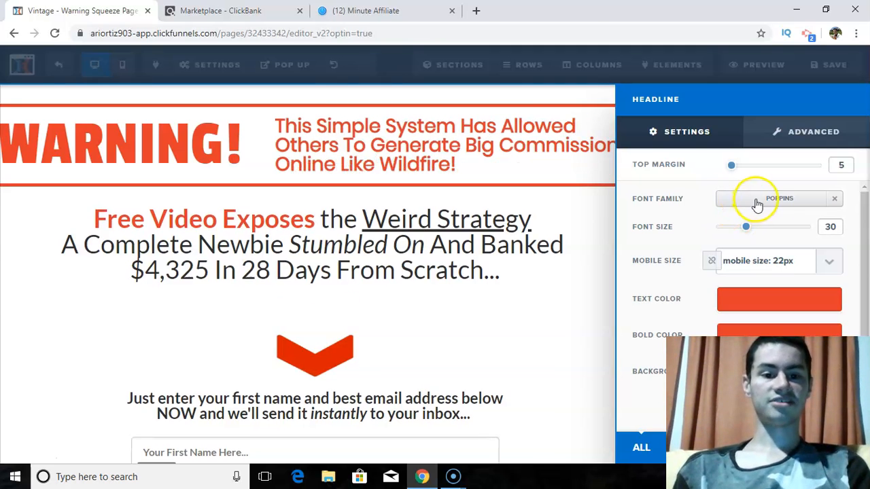
scroll(754, 231, down, 1)
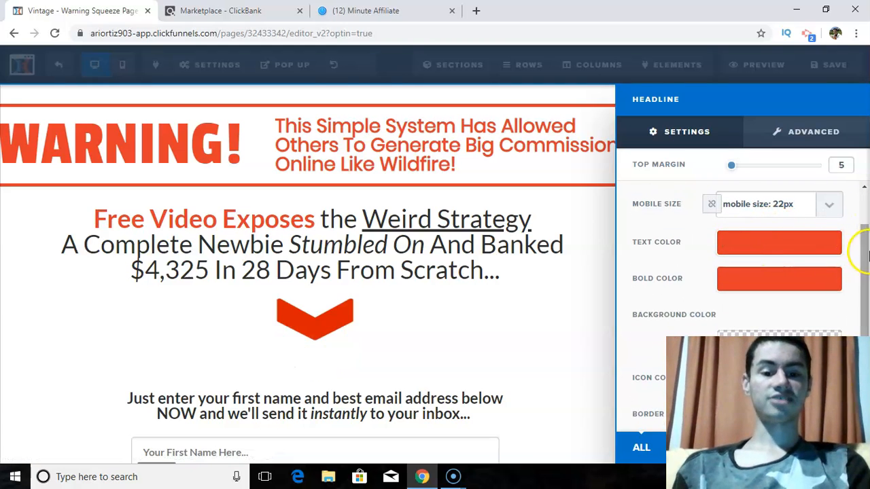
scroll(861, 249, down, 2)
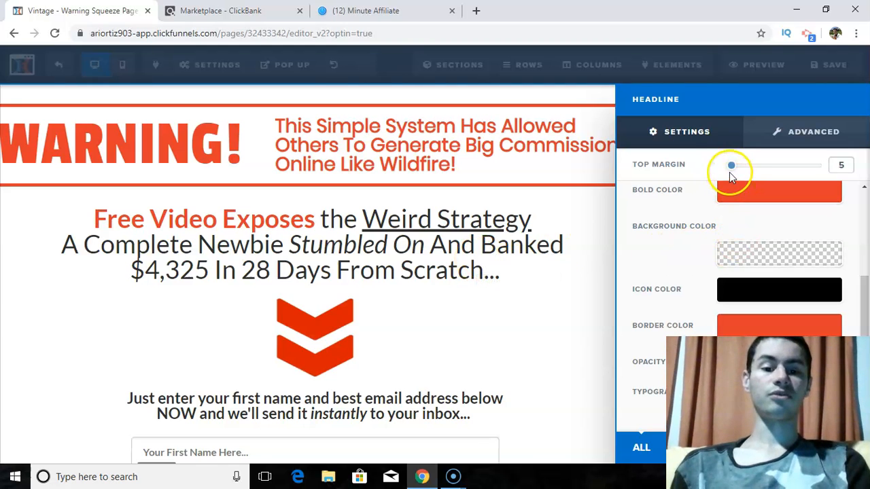
click(463, 219)
- Replace the "Free Video Exposes" headline below the banner with "Learn How To Generate Commissions Of"
click(219, 210)
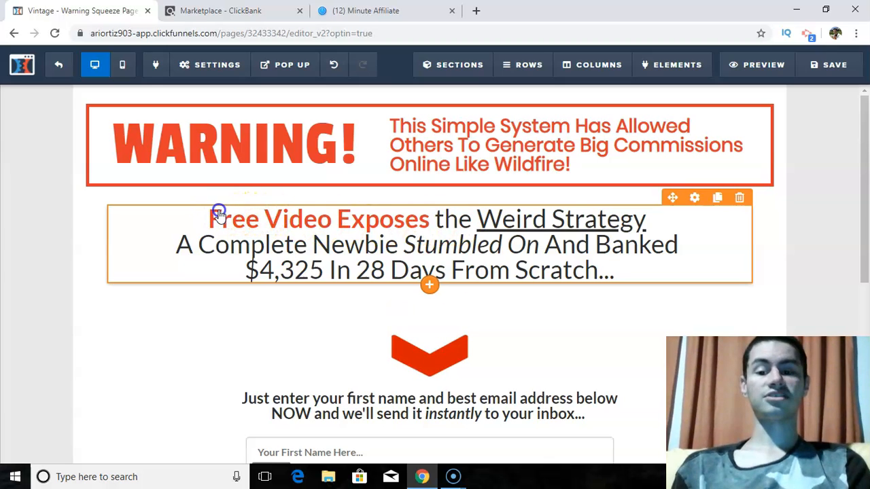
drag(619, 271, 189, 216)
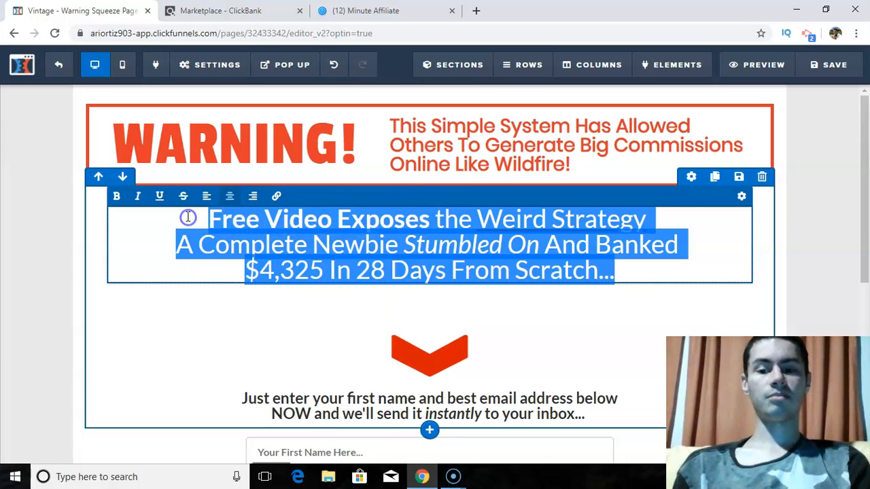
key(BackSpace)
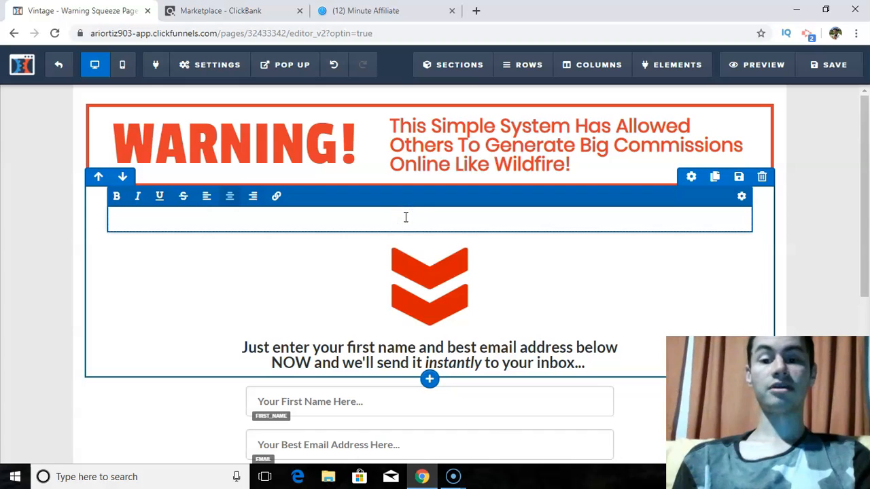
text(Lea)
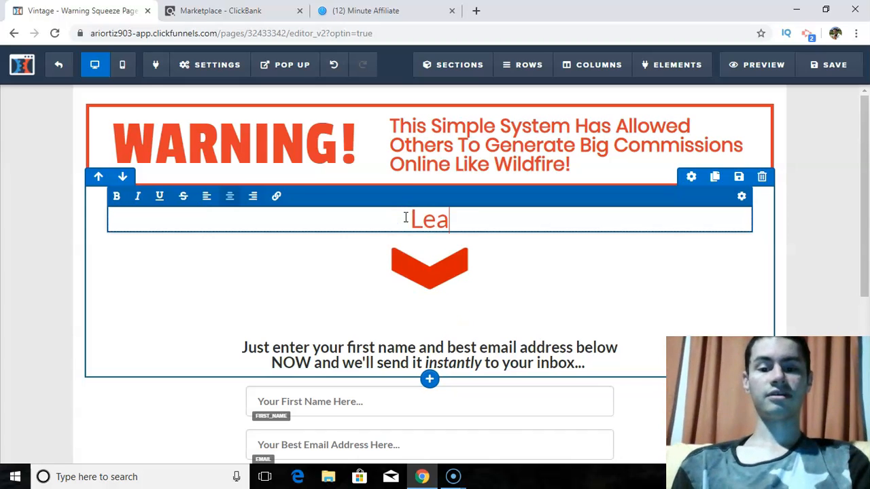
text(rn How To )
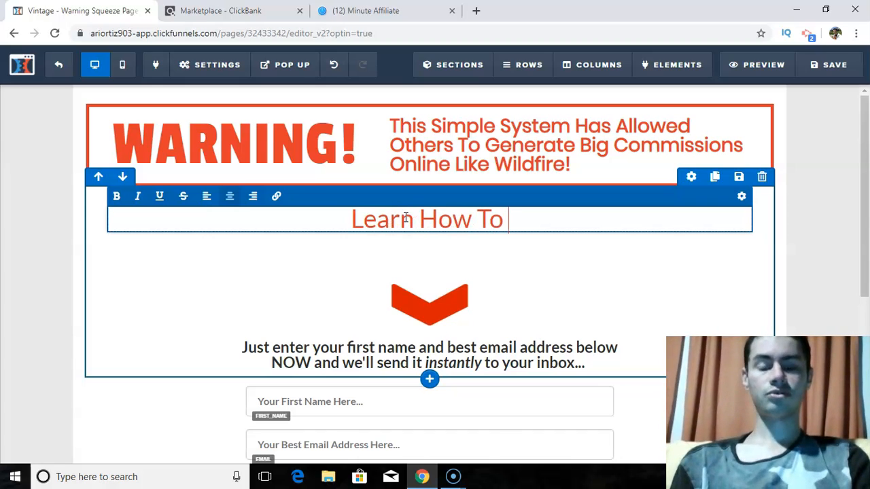
text(Generate )
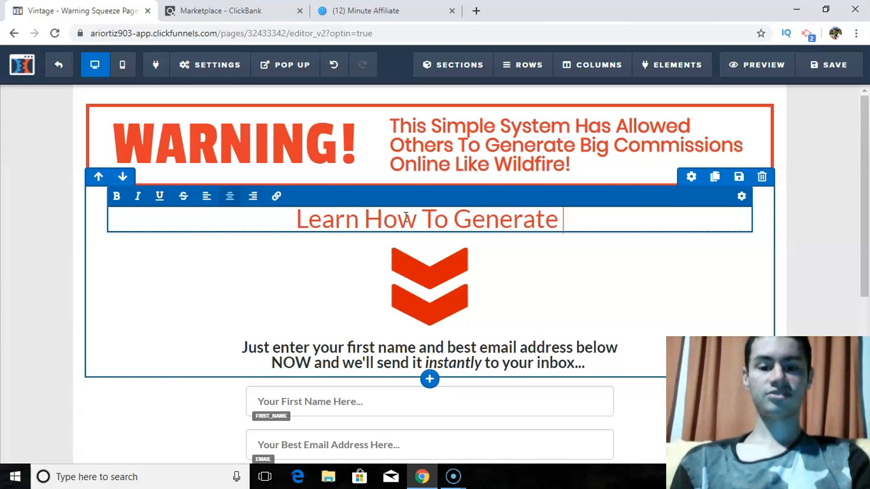
text(Coomm)
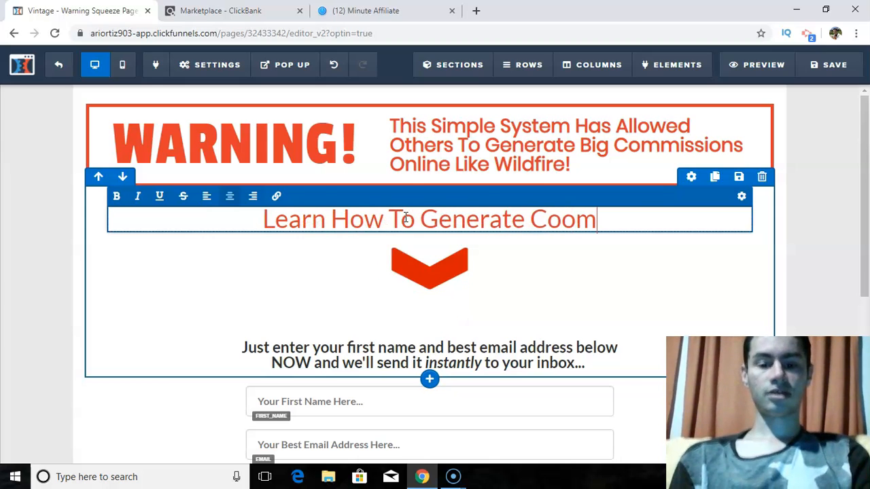
key(BackSpace)
key(BackSpace)
key(BackSpace)
text(mmissio)
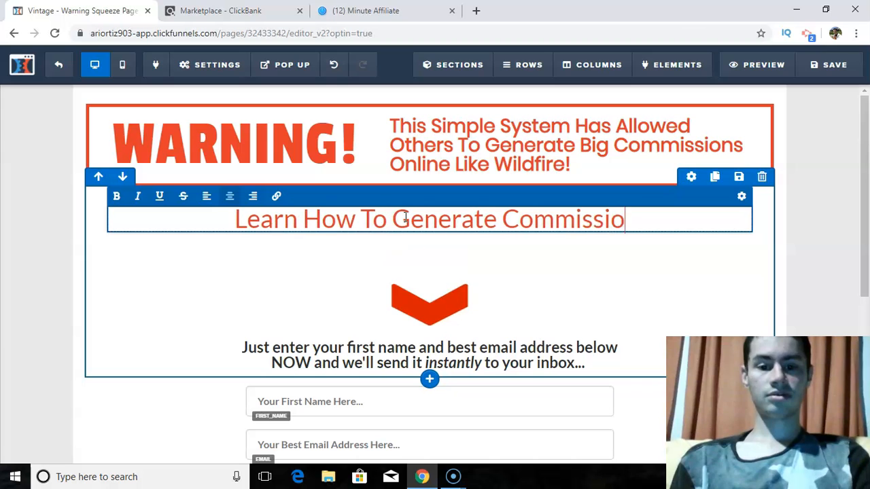
text(ns Of)
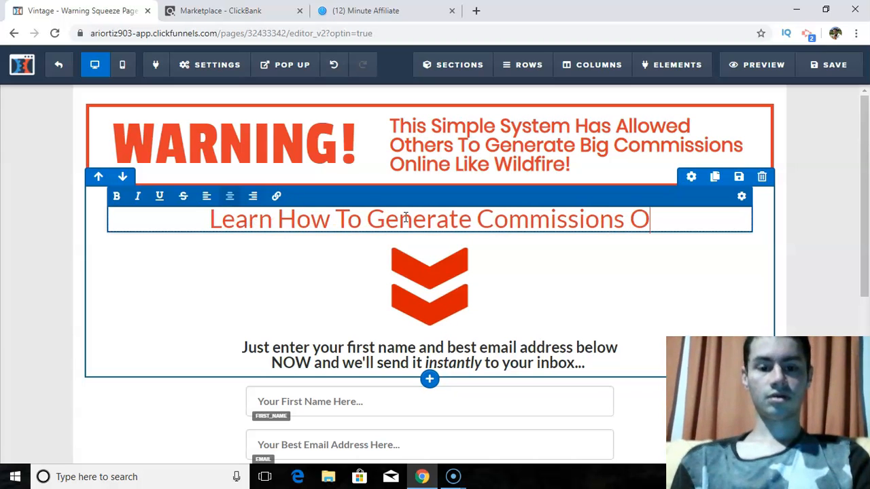
- Copy "$78 - $922 Per Day" from the 12 Minute Affiliate sales page onto the end of the new headline
click(414, 8)
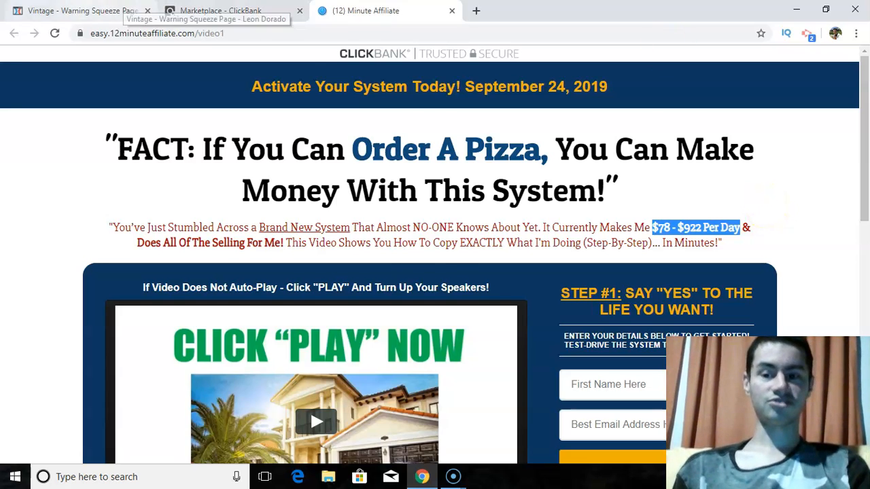
click(119, 10)
text($78 - $922 Per Day)
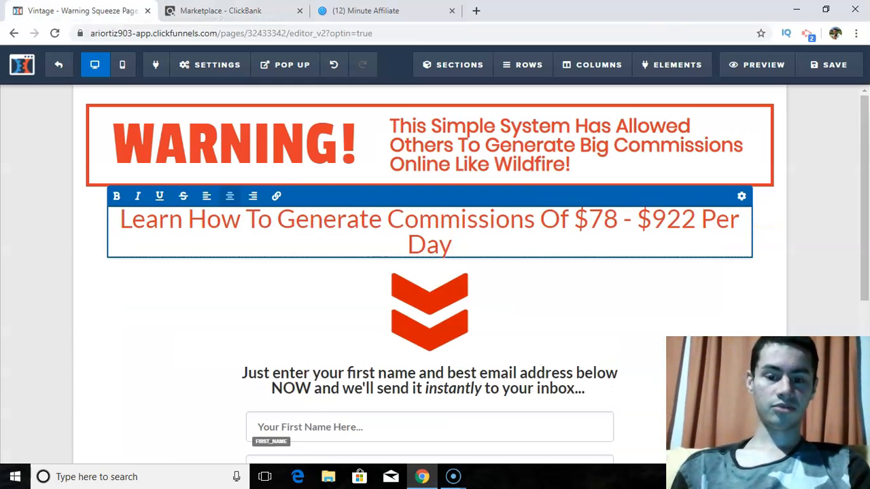
- Complete the headline below the banner with ", Using A Simple System"
text(, Using A)
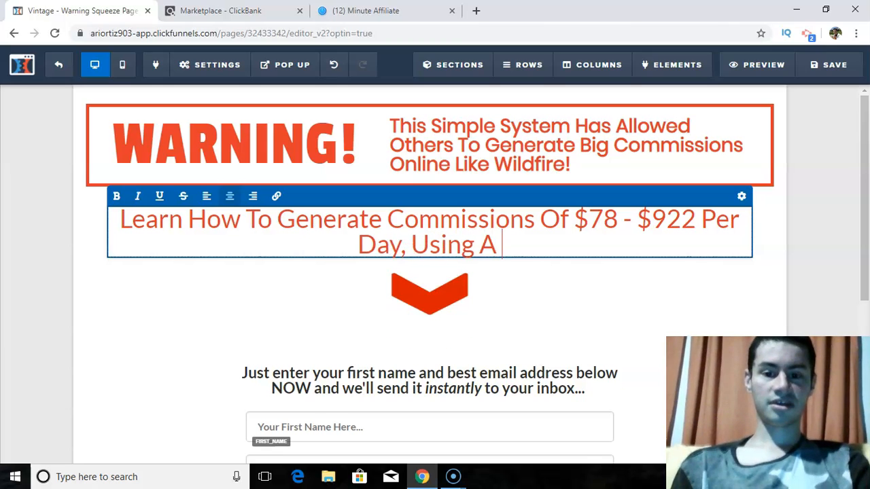
text( Simple)
key(BackSpace)
key(BackSpace)
key(BackSpace)
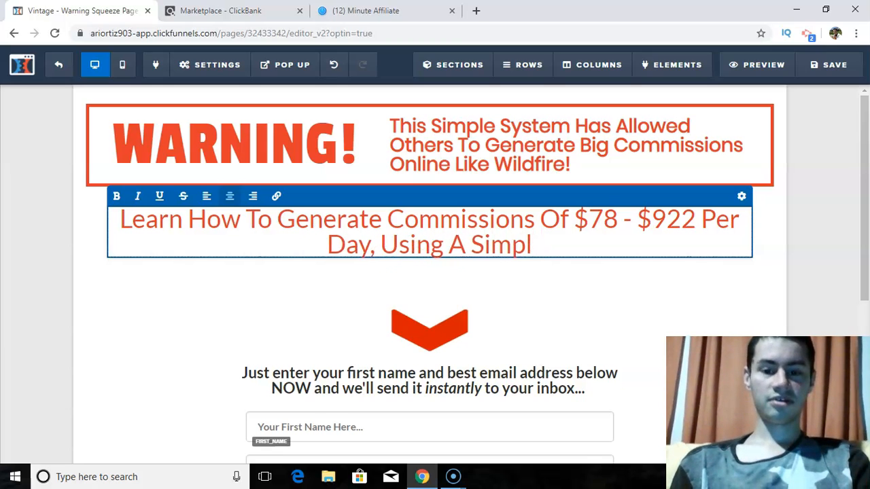
text(le)
key(BackSpace)
key(BackSpace)
key(BackSpace)
text(ple System)
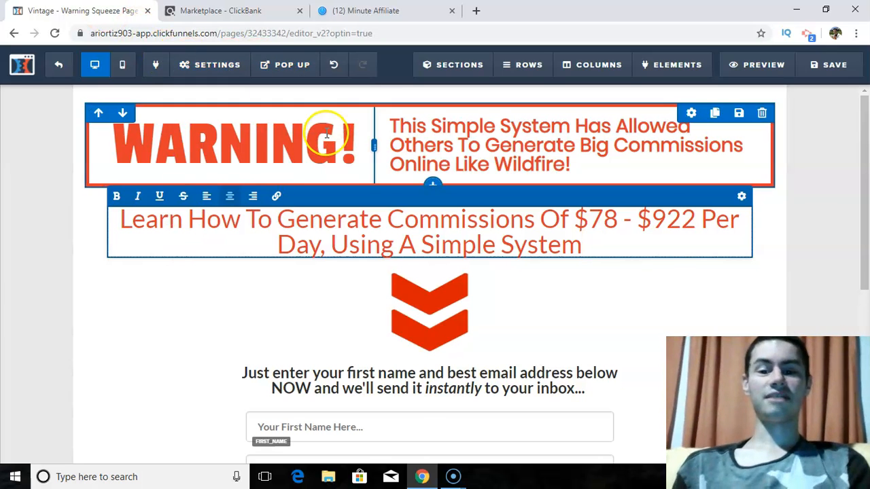
- Try red and teal as the text color of the "Learn How To" headline and set it back to the dark swatch
click(740, 200)
mouse_move(762, 228)
mouse_down()
mouse_move(790, 231)
mouse_move(754, 230)
mouse_move(762, 233)
mouse_up()
drag(866, 232, 866, 294)
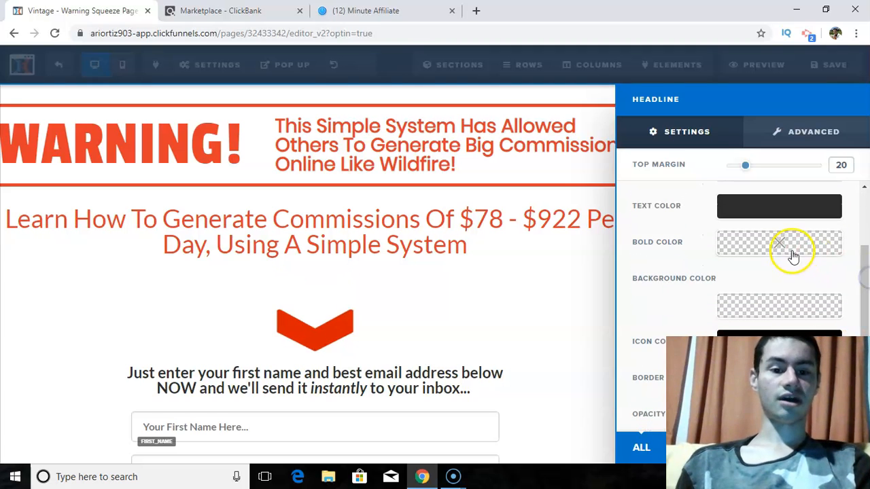
click(762, 218)
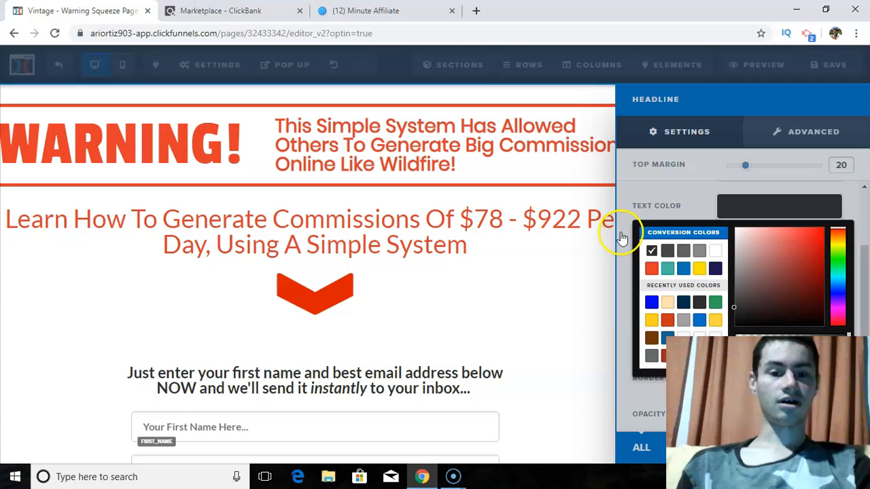
click(652, 269)
click(666, 269)
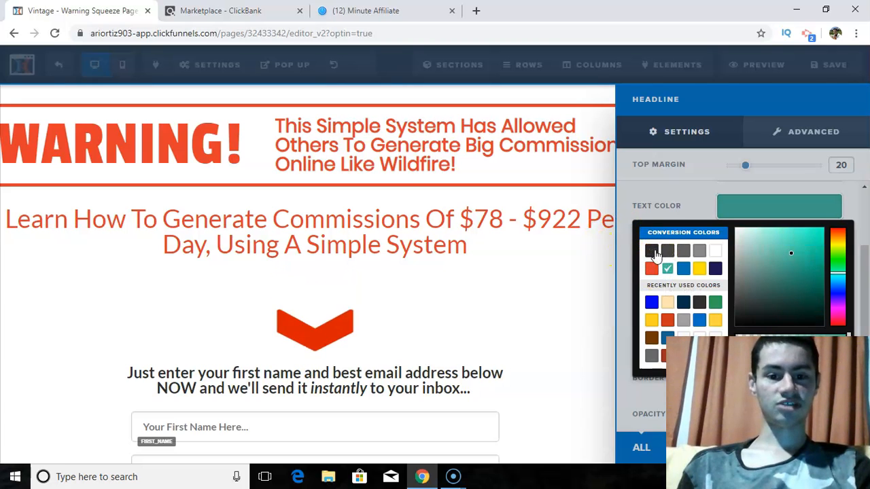
click(652, 252)
click(534, 219)
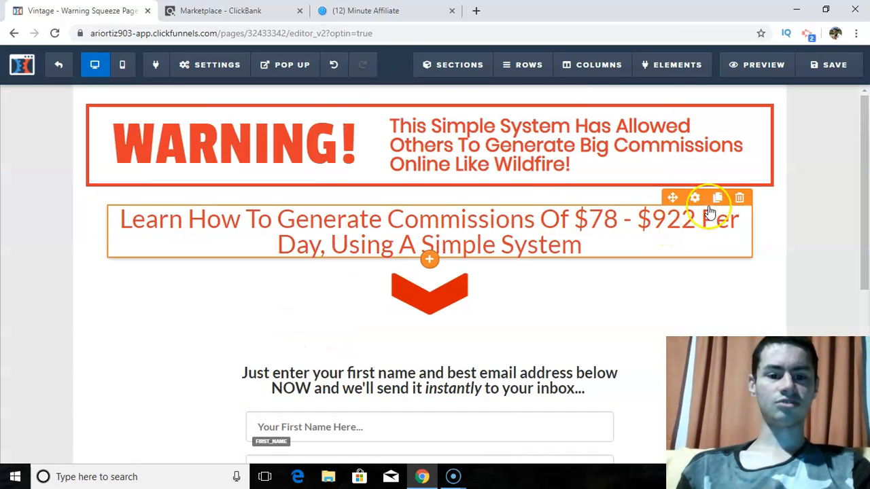
- Delete the red "Learn How To" headline below the banner and add a new Headline element to the arrow section
click(740, 199)
click(501, 108)
click(663, 68)
click(679, 93)
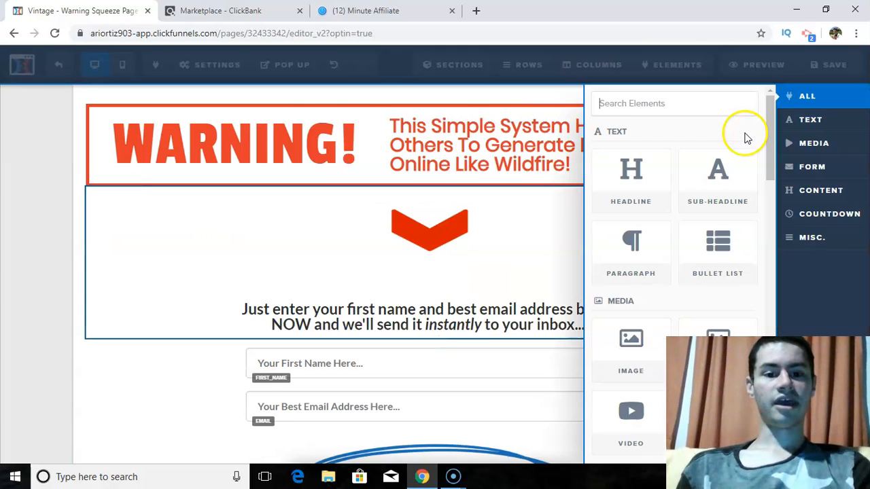
drag(769, 131, 768, 181)
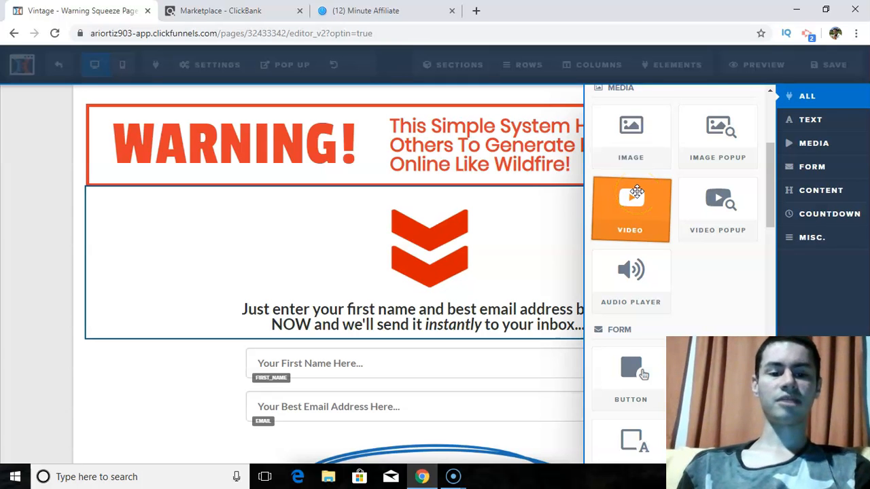
drag(771, 166, 791, 111)
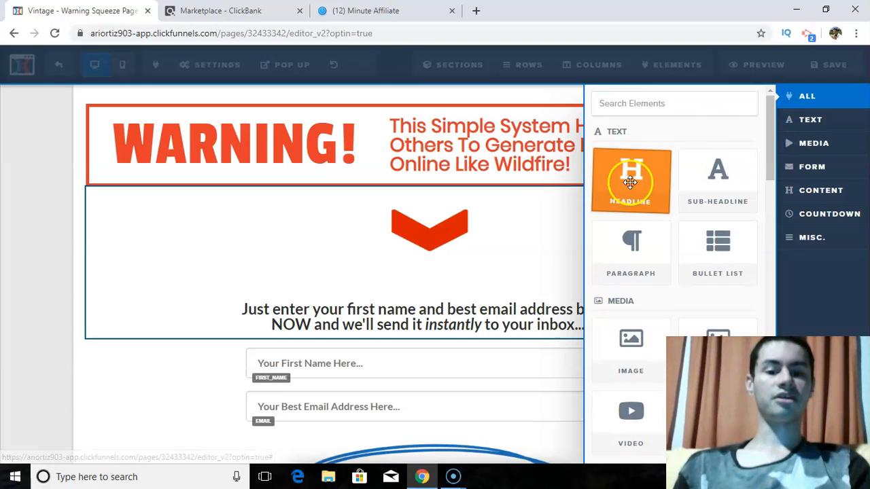
drag(605, 180, 433, 254)
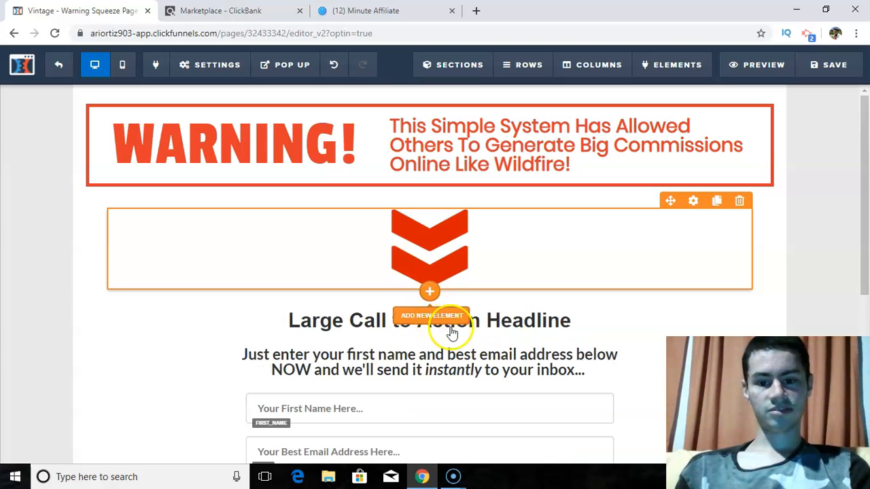
- Move the new placeholder headline above the red arrows, directly below the warning banner
click(515, 321)
click(509, 296)
drag(508, 296, 505, 222)
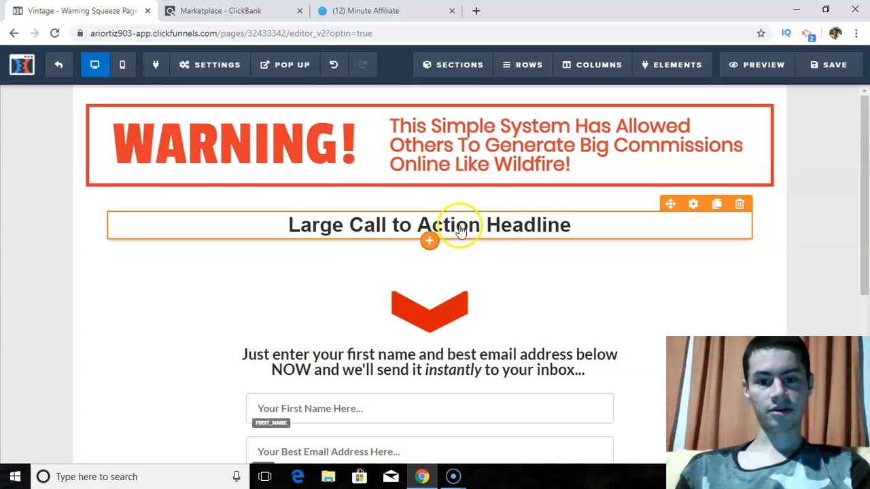
- Replace the placeholder headline text with "Learn How To Generate Commissions"
click(457, 225)
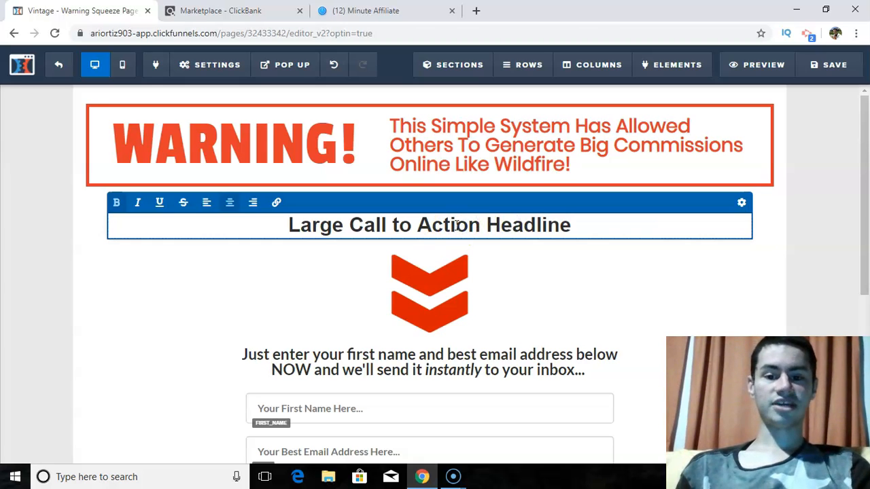
drag(572, 225, 306, 229)
key(BackSpace)
text(e)
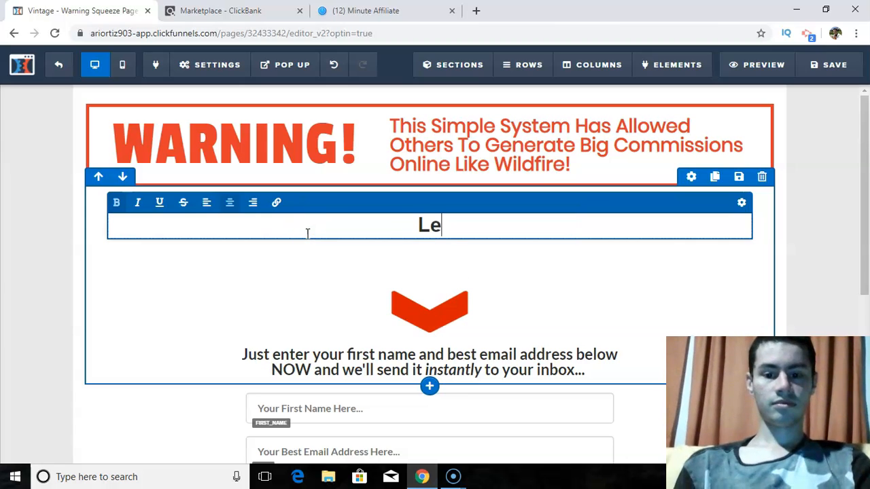
text(arn How TO)
key(BackSpace)
key(BackSpace)
text(o Generate Commissi)
key(BackSpace)
key(BackSpace)
text(ions)
key(BackSpace)
key(BackSpace)
key(BackSpace)
key(BackSpace)
key(BackSpace)
key(BackSpace)
key(BackSpace)
key(BackSpace)
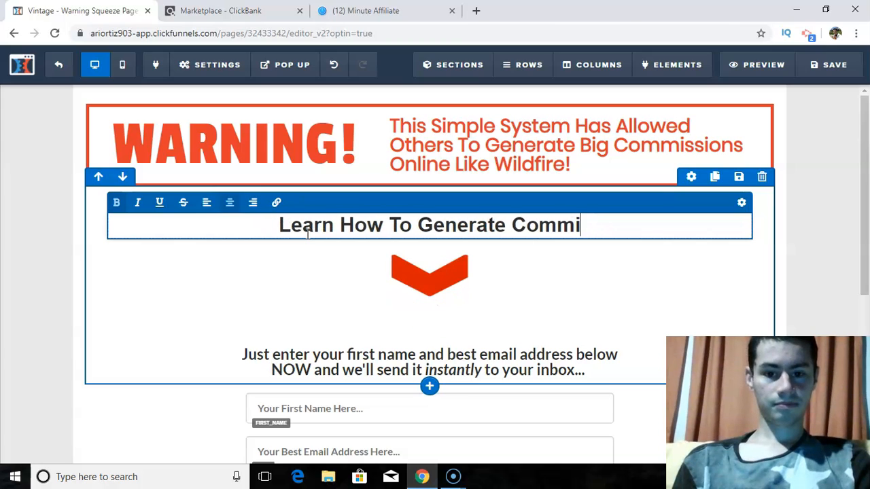
text(issions)
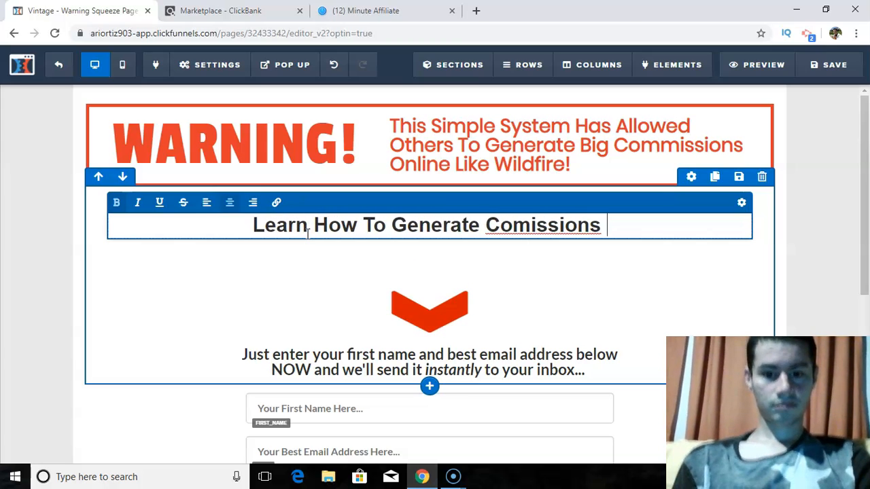
- Correct the spelling of the last word in the new headline to "Commissions" using the suggested spelling
key(BackSpace)
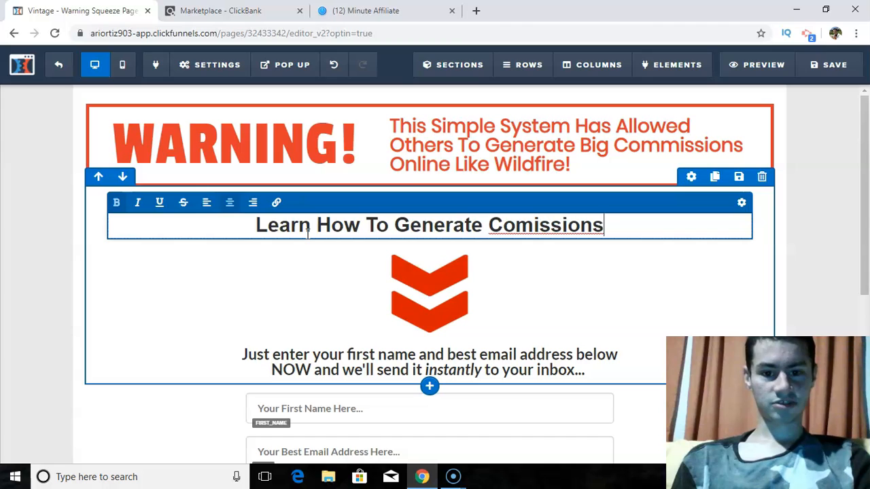
key(BackSpace)
key(BackSpace)
key(BackSpace)
key(BackSpace)
key(BackSpace)
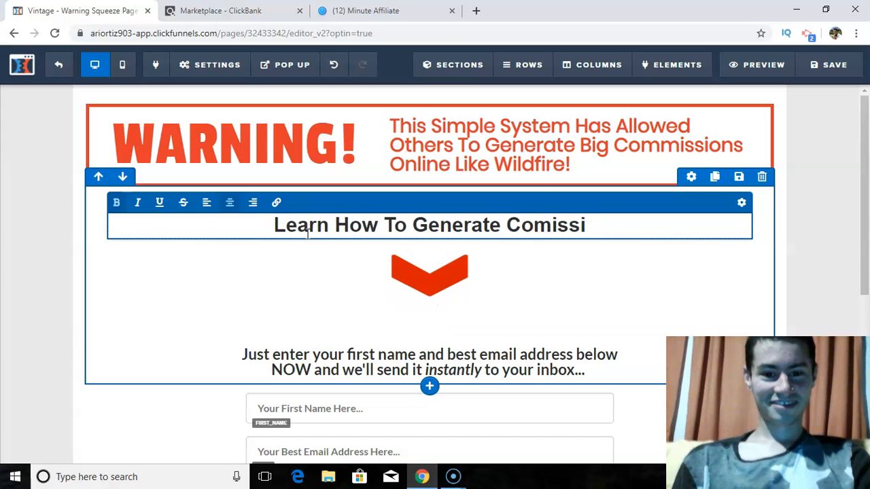
text(ions)
key(BackSpace)
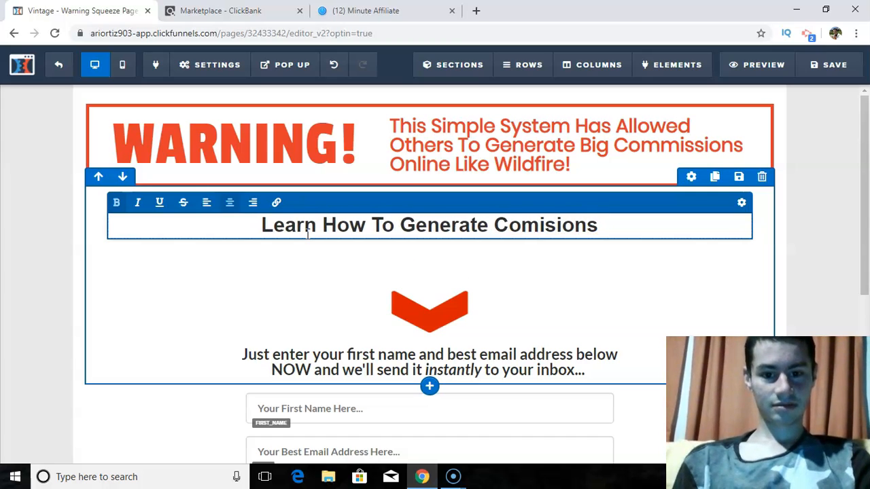
click(612, 227)
drag(596, 225, 493, 222)
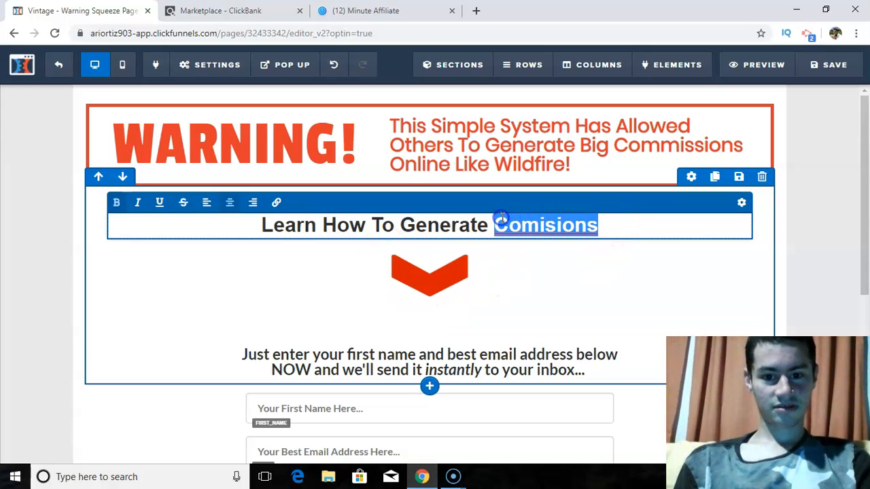
right_click(528, 220)
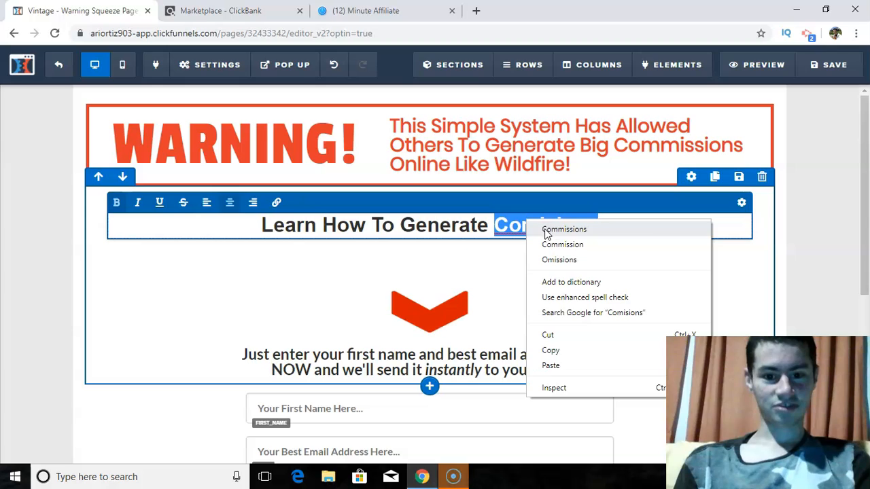
click(545, 231)
click(632, 221)
click(594, 225)
click(630, 230)
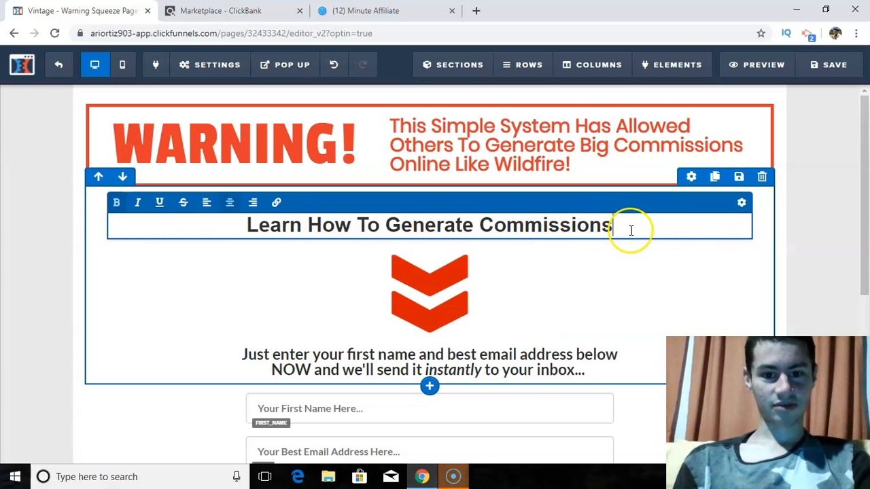
- Complete the new headline with "Of $78 - $922 Per Day, Using A Simple System!"
text(of)
key(BackSpace)
key(BackSpace)
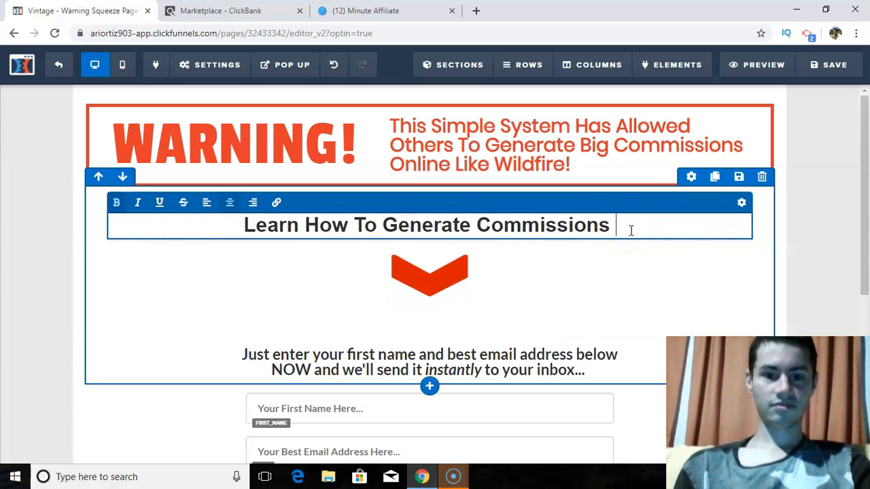
text(Of $78 - $922 Per Day)
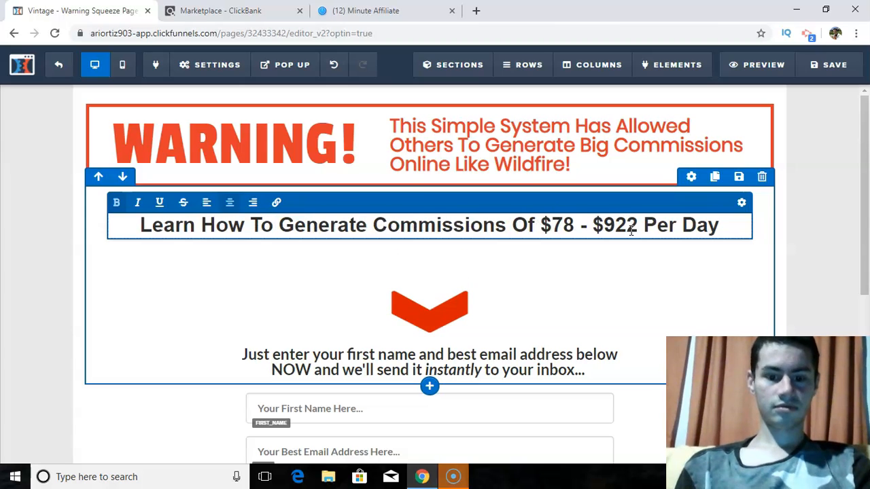
text(, Using )
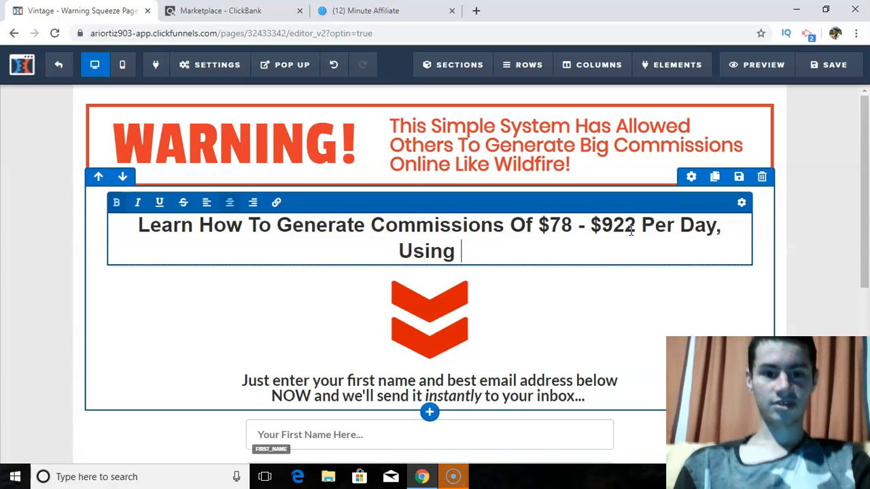
text(A Simple System)
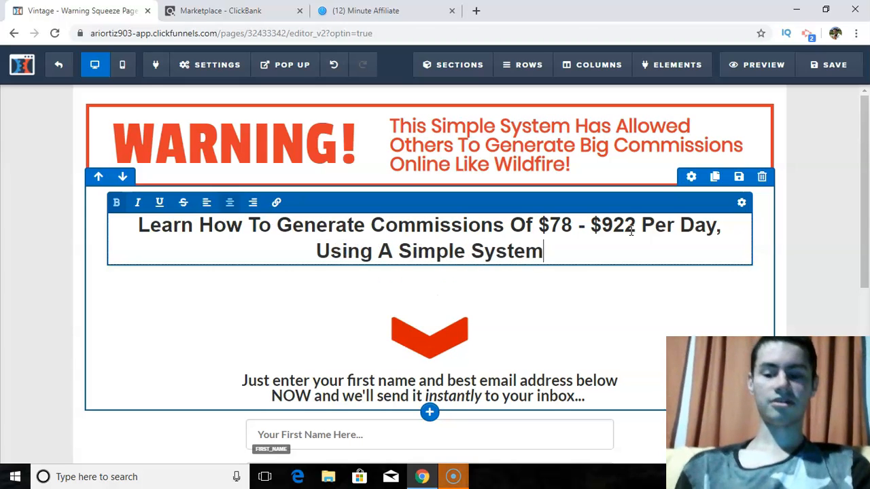
text(!)
- Set the new headline's bold color to the red-orange conversion color swatch
drag(539, 225, 633, 221)
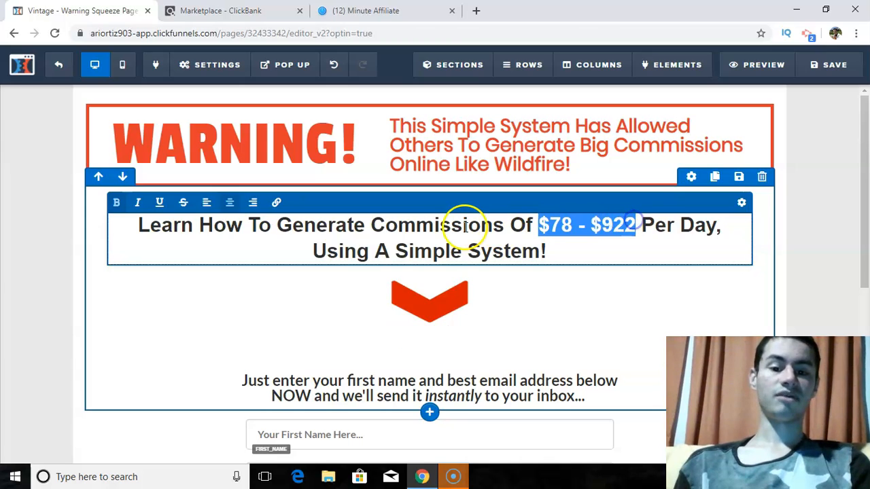
click(117, 202)
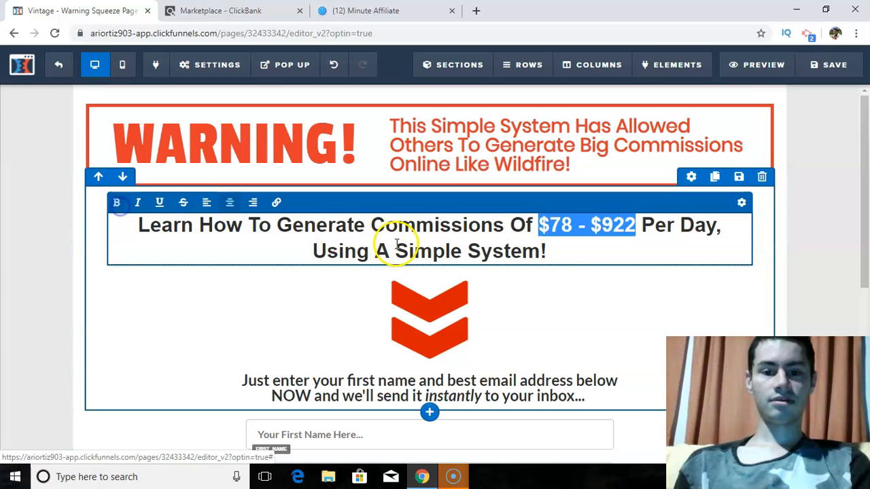
click(740, 204)
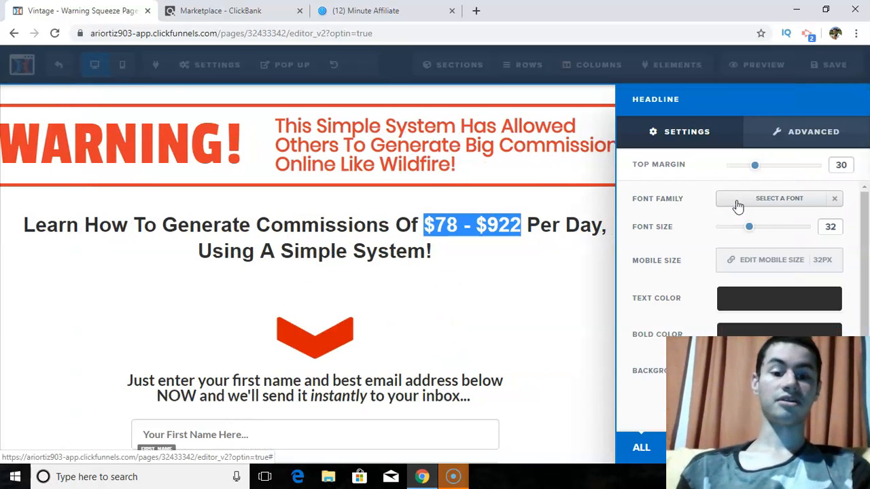
click(739, 329)
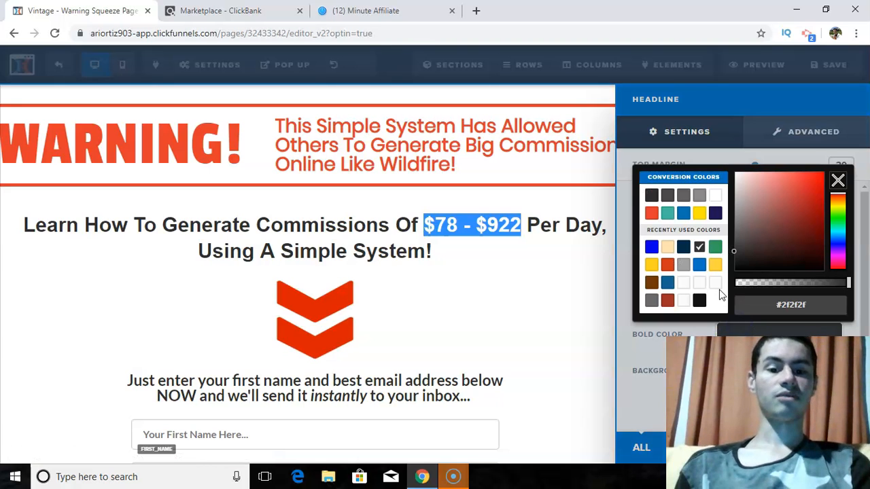
click(652, 213)
click(491, 229)
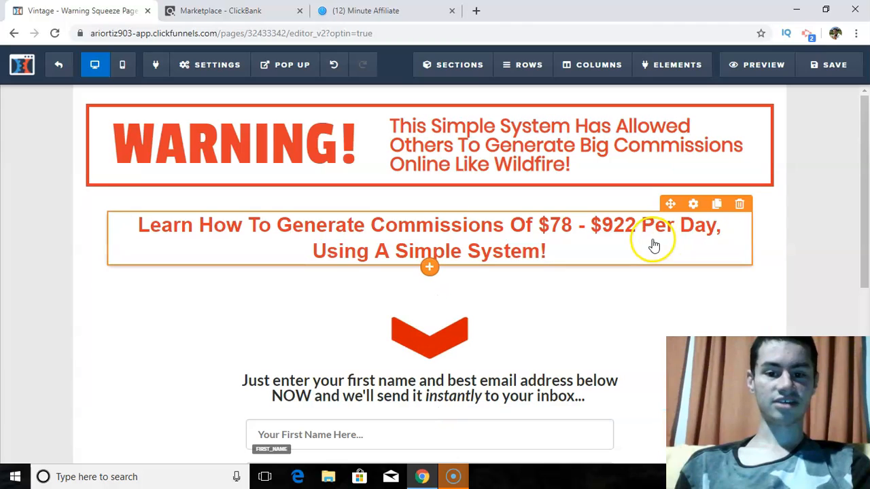
- Remove the bold formatting from the headline text before and after "$78 - $922", keeping only that amount bold
click(617, 236)
drag(641, 225, 653, 248)
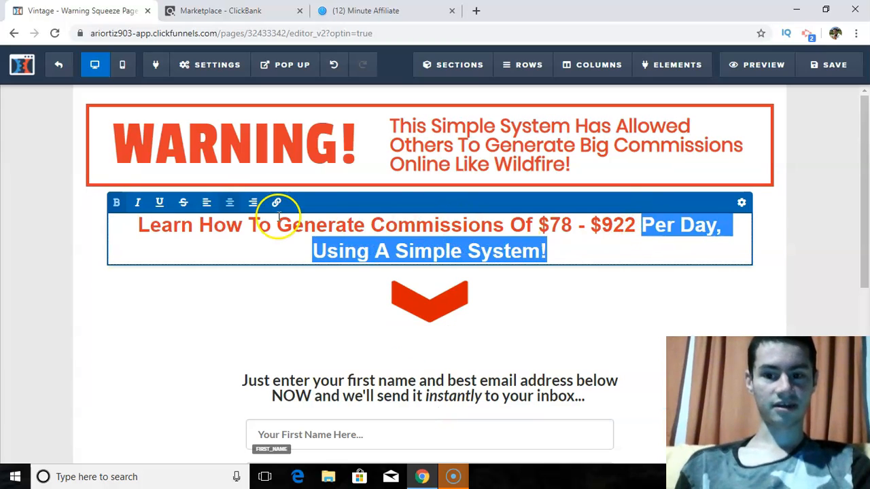
click(116, 203)
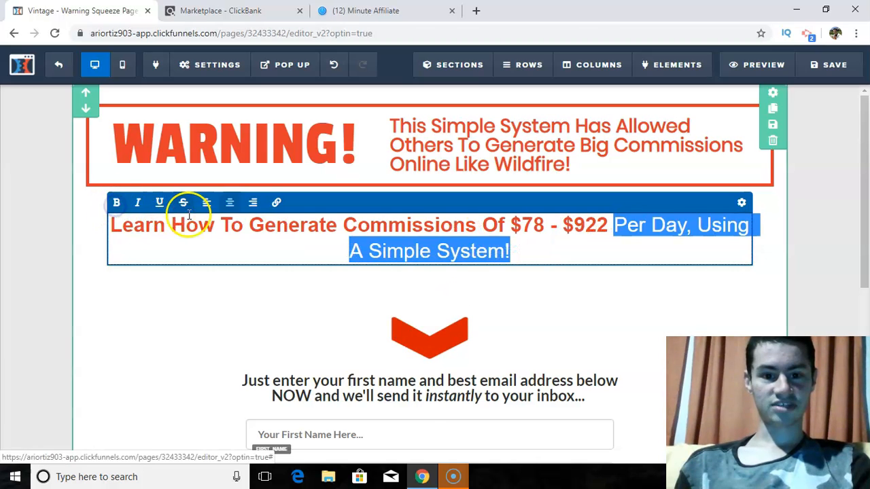
click(369, 227)
drag(503, 227, 108, 218)
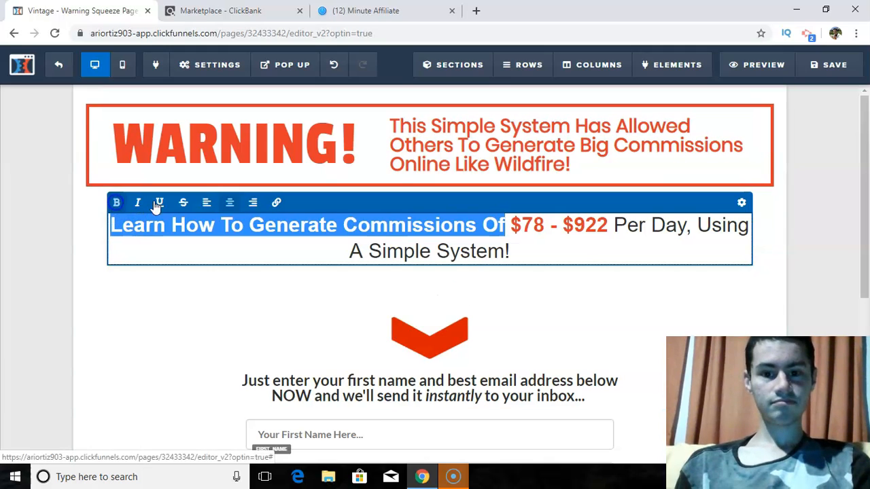
click(116, 203)
click(530, 227)
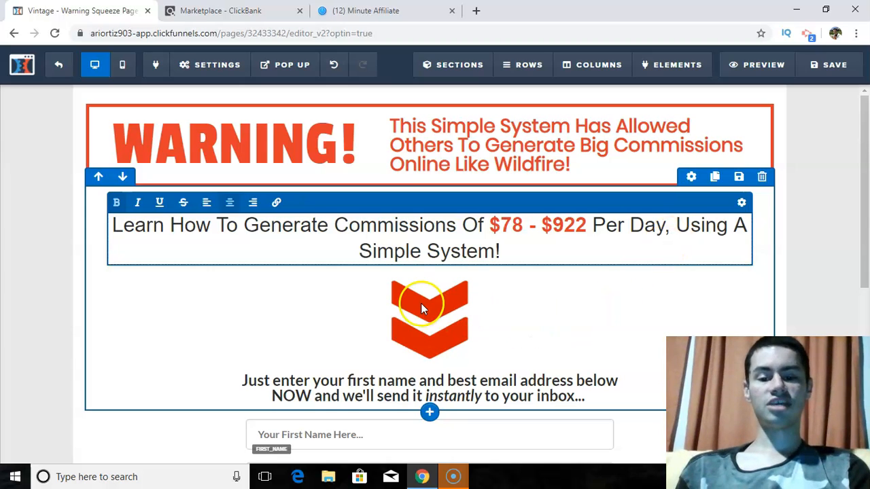
- Change the ending of the line above the optin form, after "NOW", to "to learn more..."
click(420, 306)
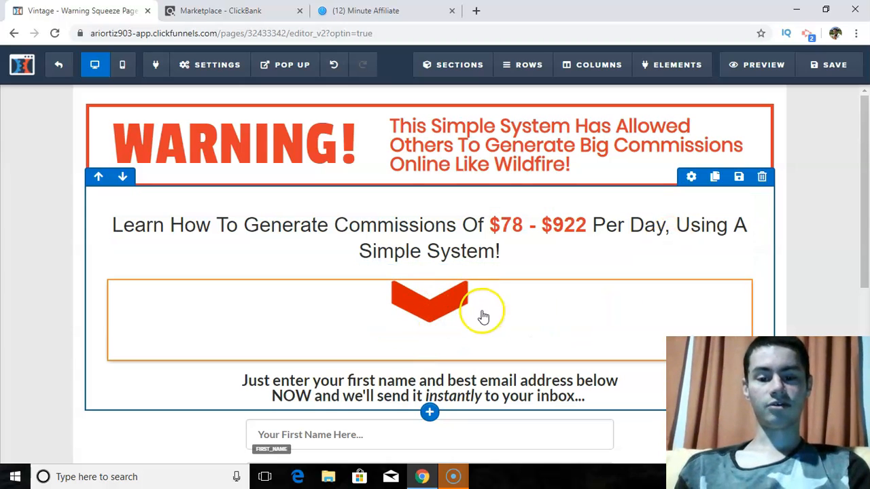
drag(862, 156, 861, 220)
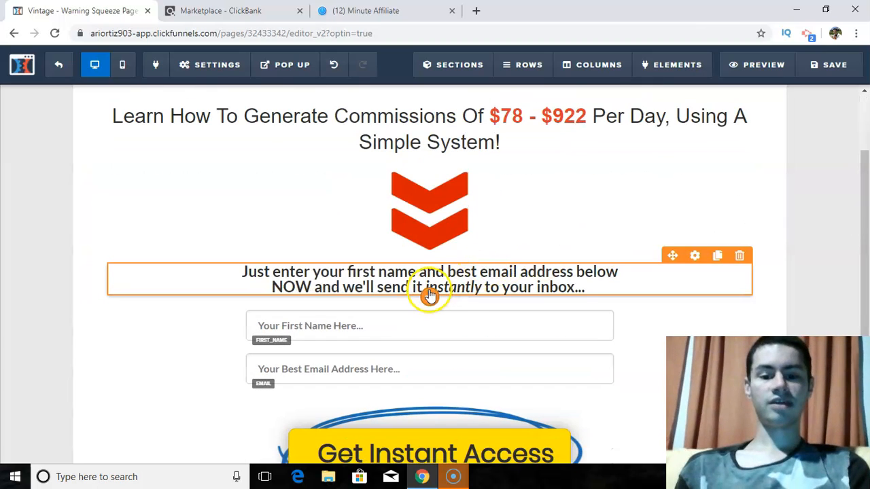
click(501, 274)
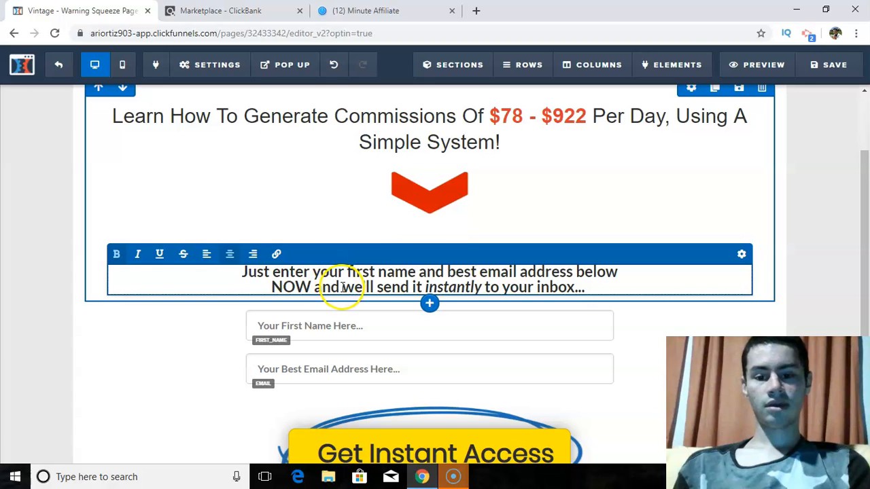
drag(315, 287, 598, 284)
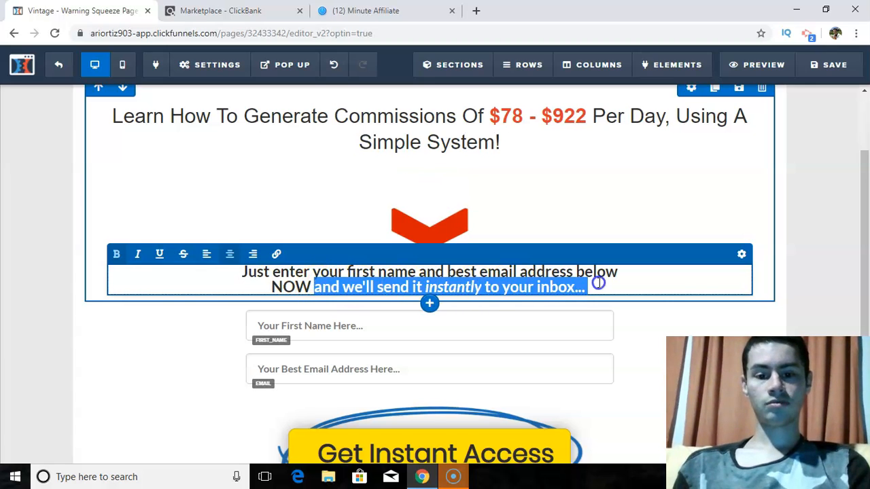
text(to lear)
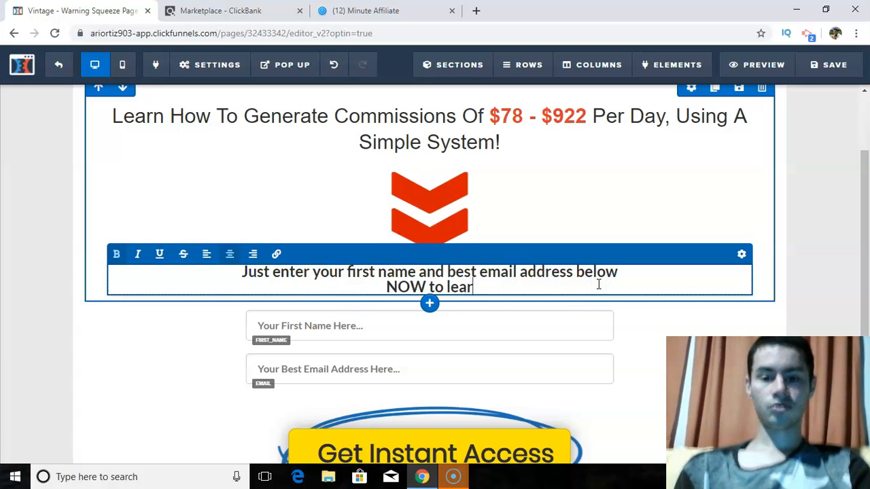
text(n more...)
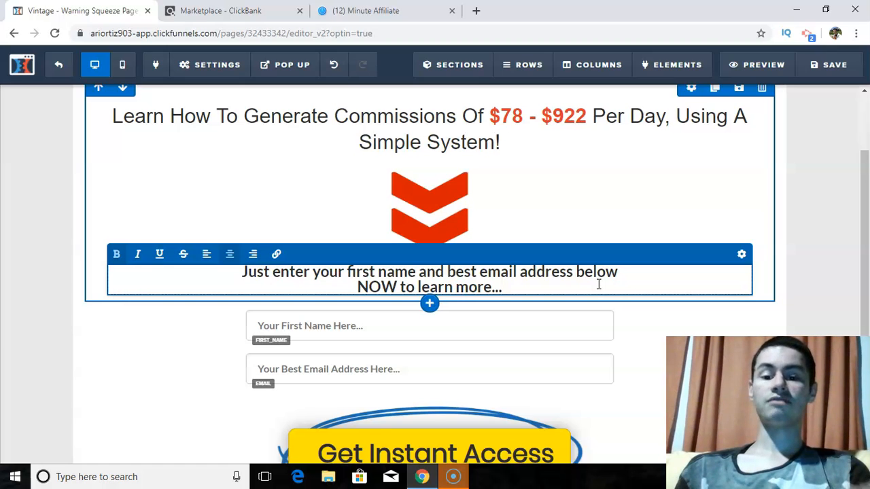
drag(860, 170, 866, 234)
click(796, 250)
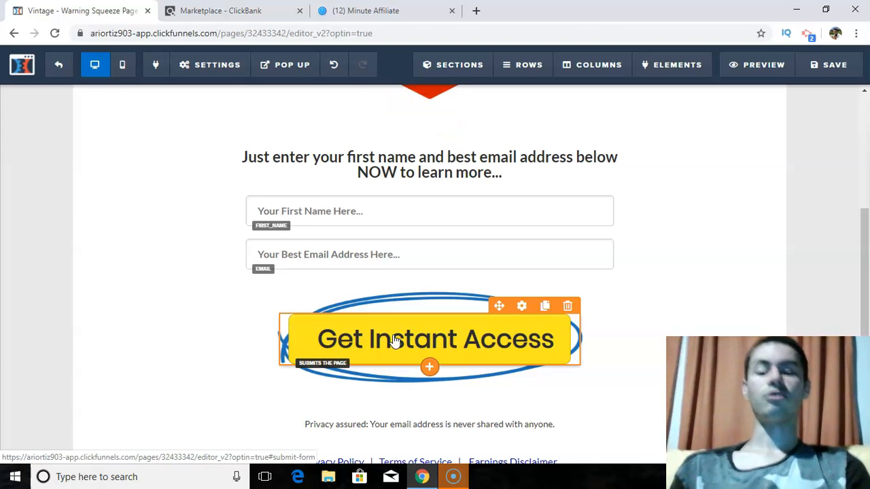
- Change the optin button's text to "Get Instant Access Here" and set its font size to 32
click(459, 343)
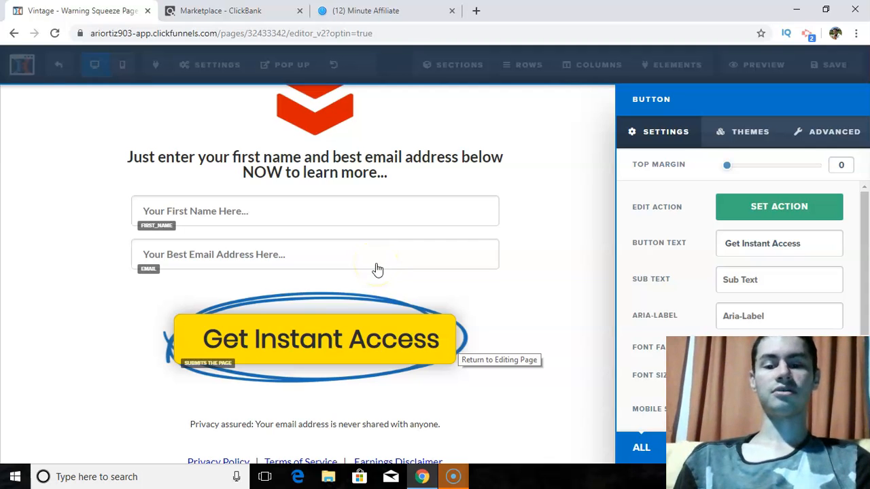
click(773, 243)
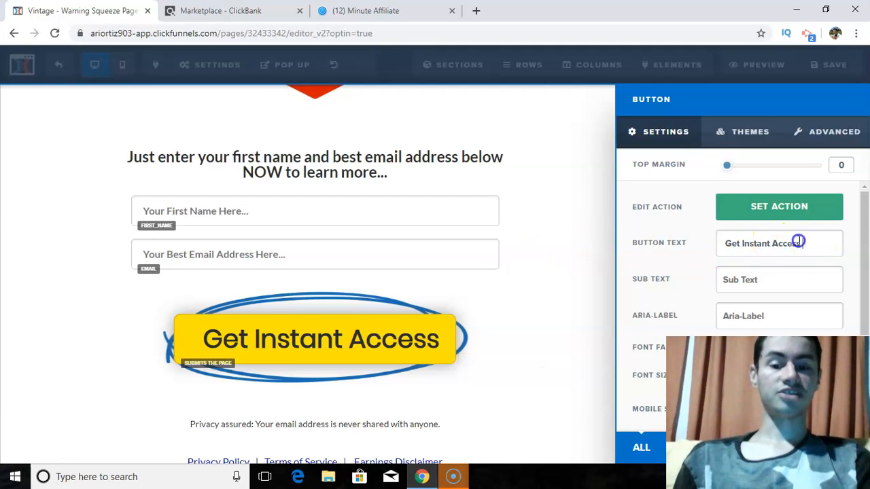
drag(799, 243, 684, 243)
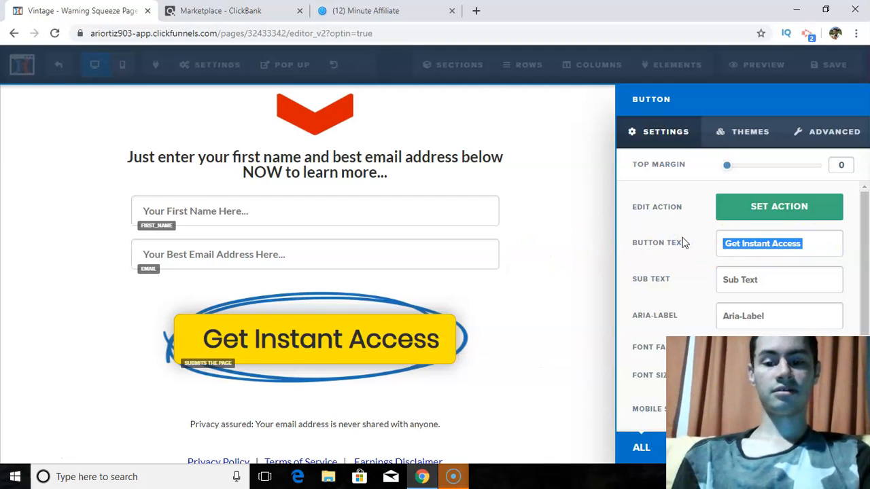
key(BackSpace)
text(Get Inst)
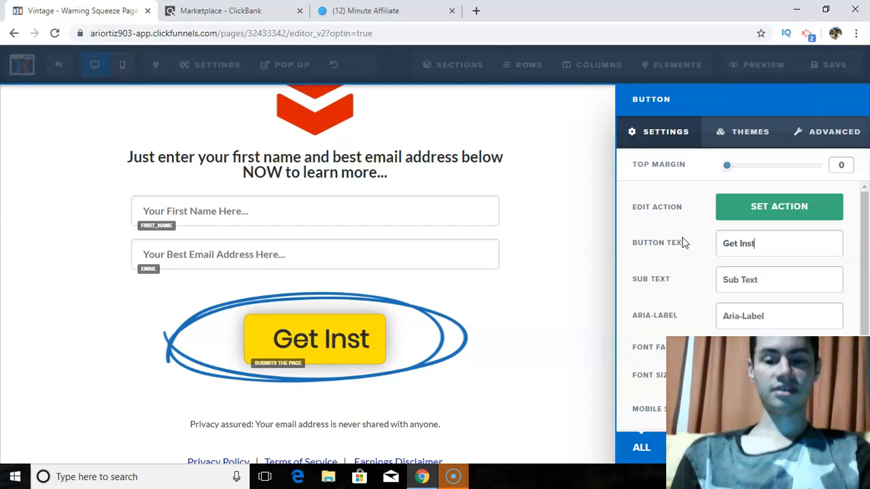
text(ant Ac)
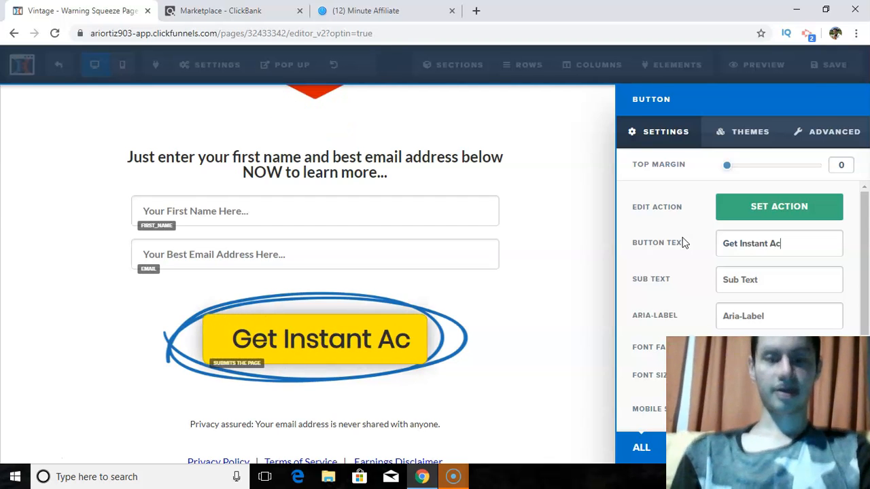
text(cess Here)
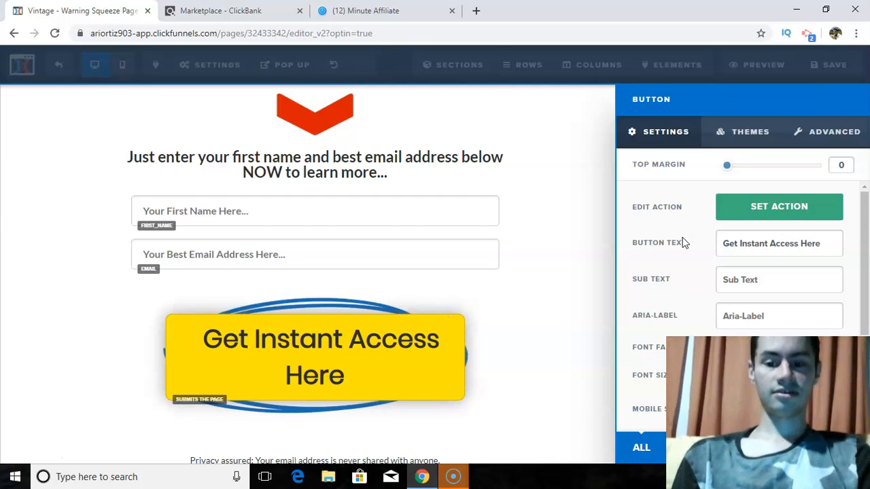
drag(862, 235, 866, 317)
mouse_move(761, 235)
mouse_down()
mouse_move(739, 239)
mouse_move(754, 235)
mouse_up()
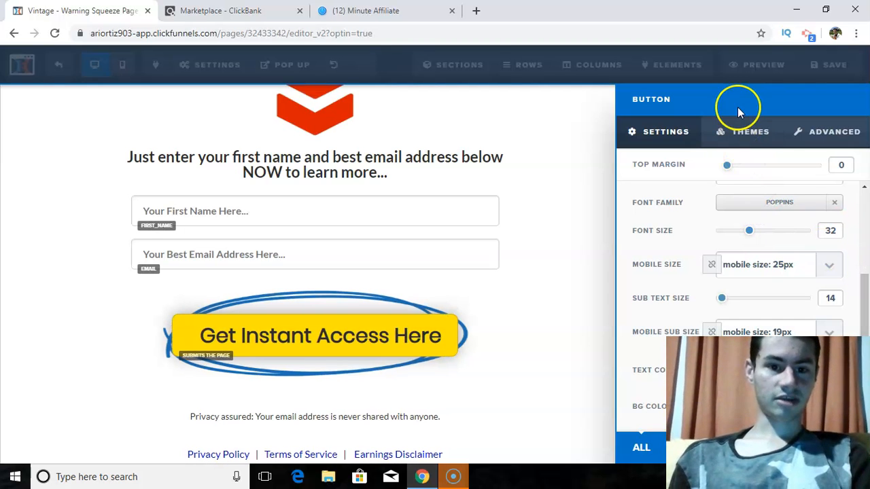
- Apply the Light Red Button theme to the optin button and close its settings
click(747, 132)
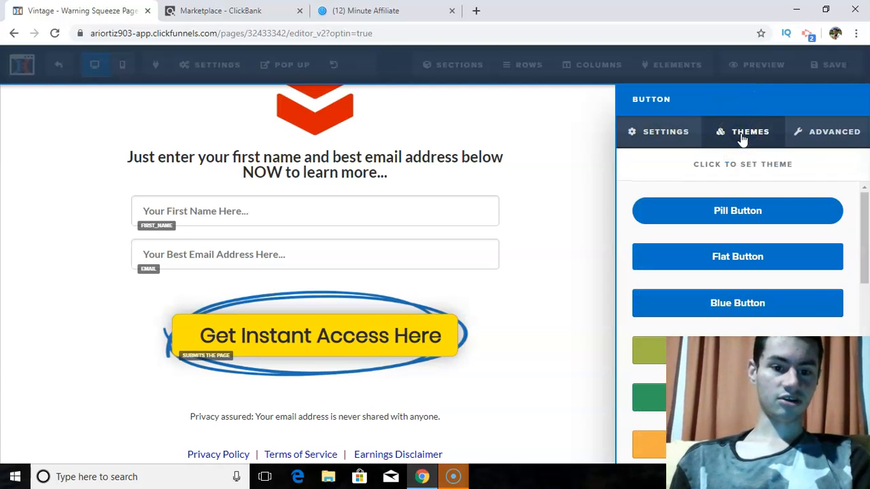
click(785, 213)
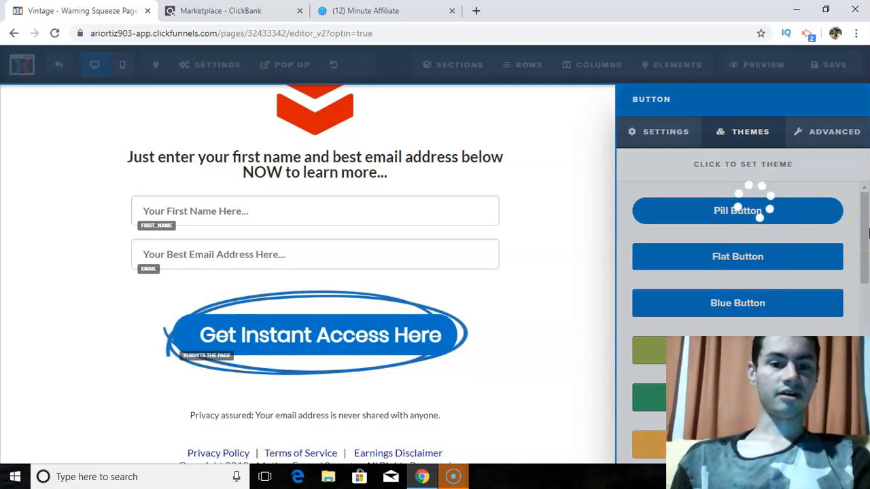
drag(867, 233, 867, 308)
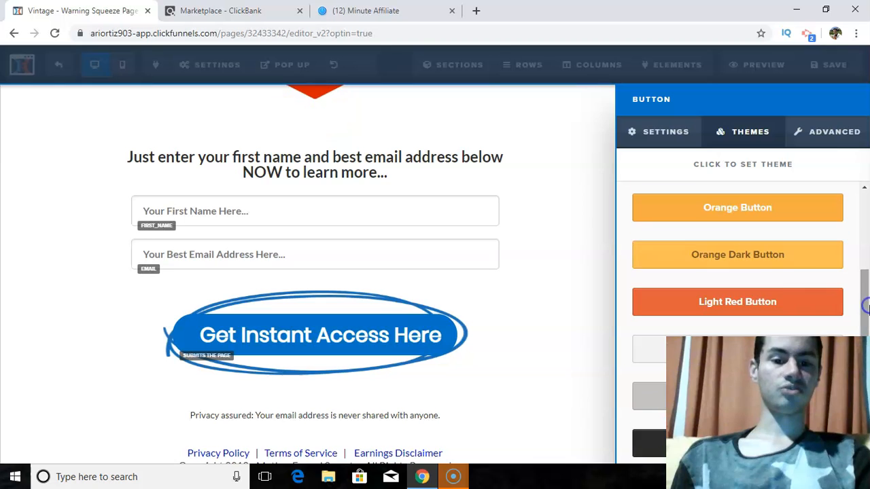
click(771, 301)
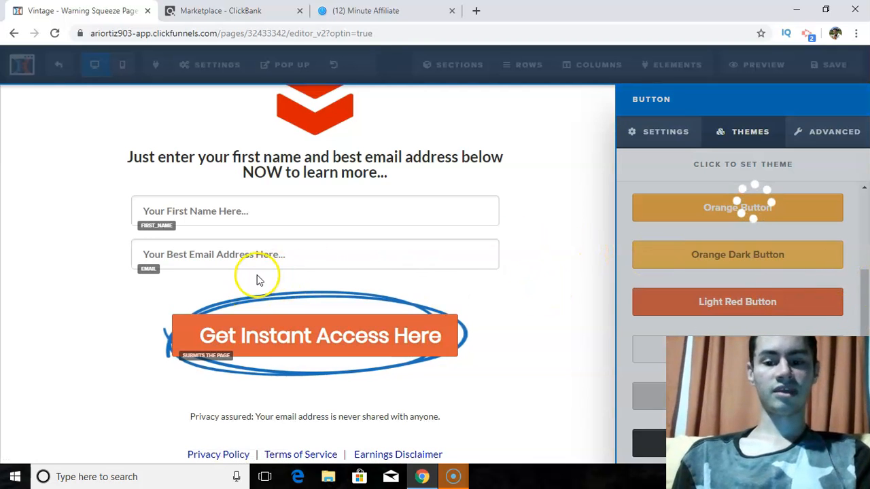
click(382, 286)
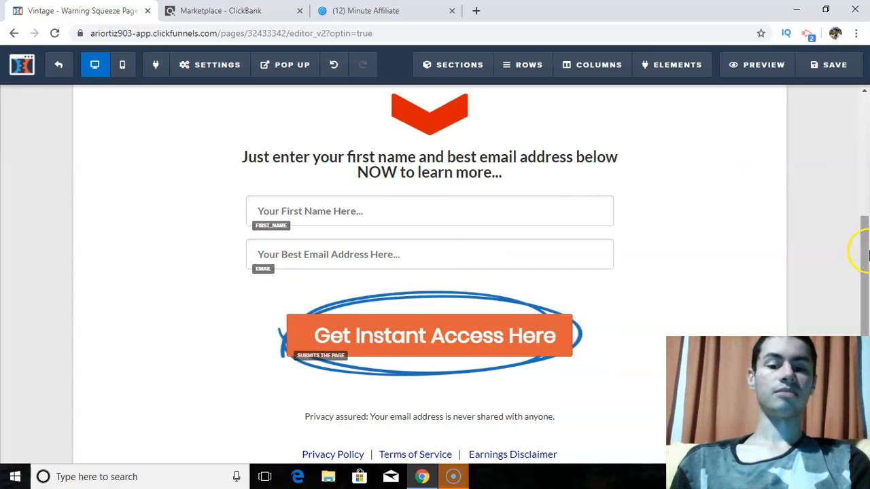
- Save the squeeze page and return to the funnel's steps overview
scroll(861, 246, up, 3)
click(828, 61)
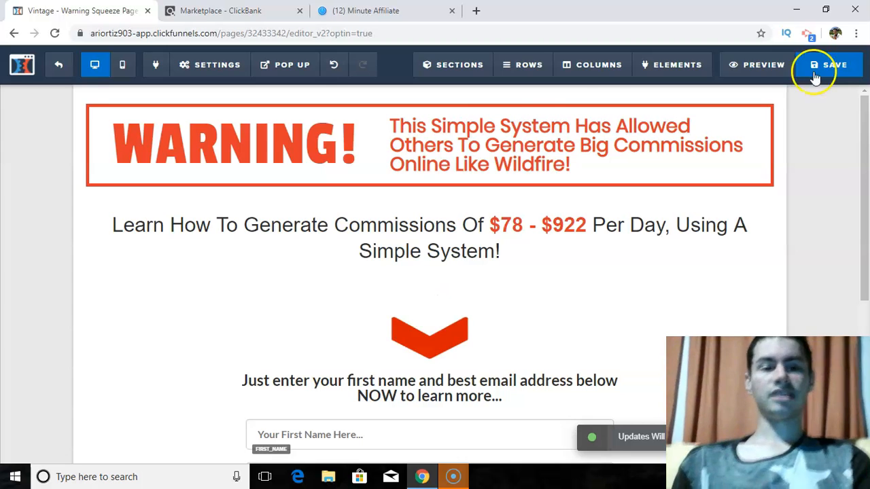
click(69, 66)
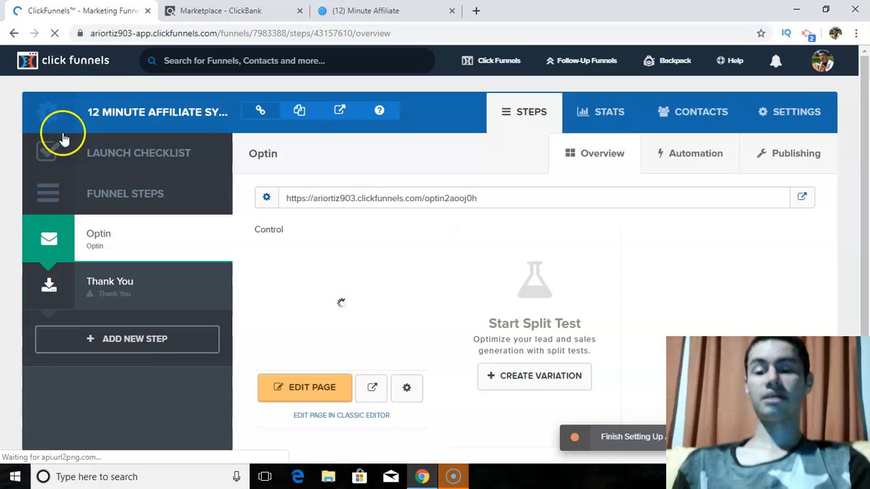
- Select the "Mother Funnel Vintage Squeeze - 1" template with the "Thanks! Here's Your Video..." headline for the Thank You step
click(150, 287)
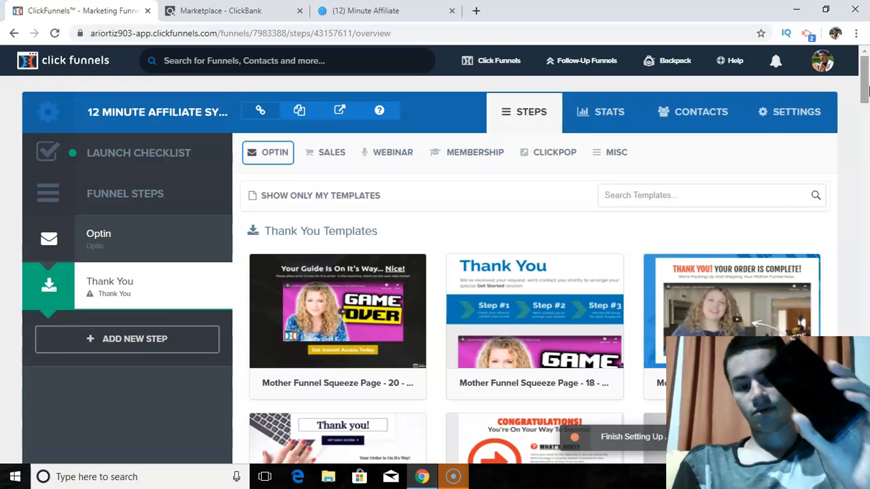
drag(864, 92, 866, 138)
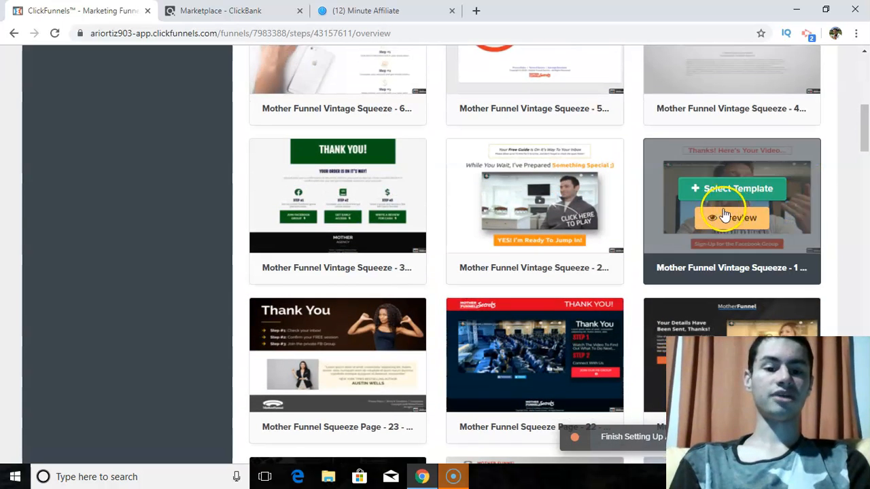
click(703, 193)
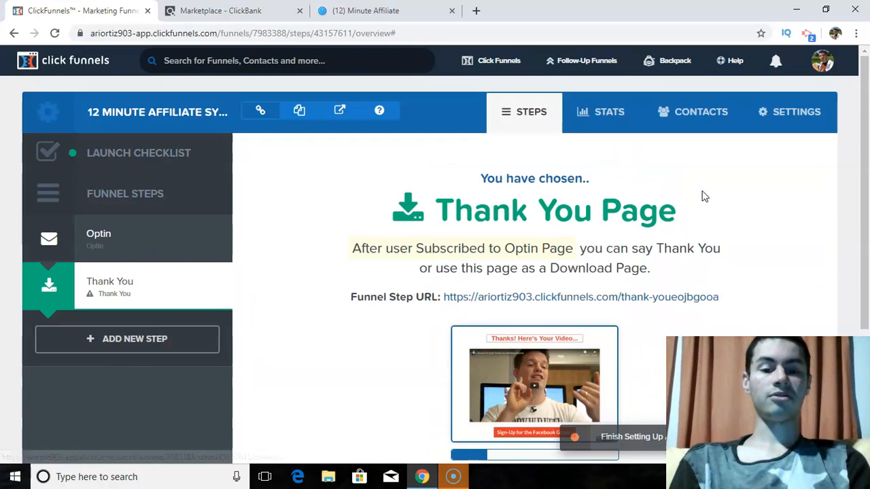
drag(866, 160, 867, 211)
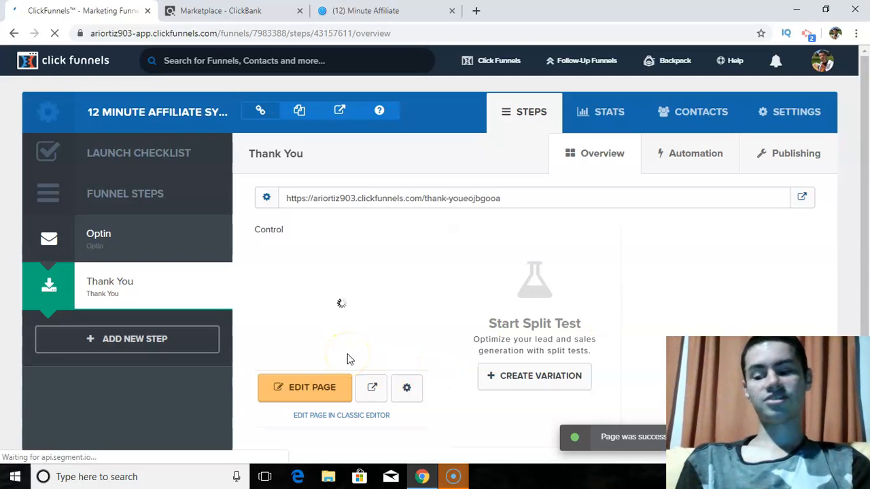
- Open the Thank You page for editing and clear the text of the "Sign-Up for the Facebook Group" button
click(307, 398)
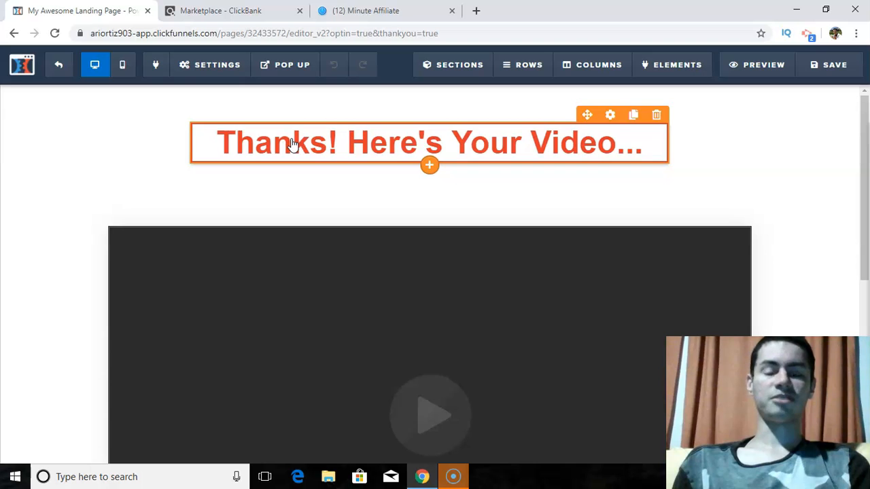
drag(862, 136, 863, 299)
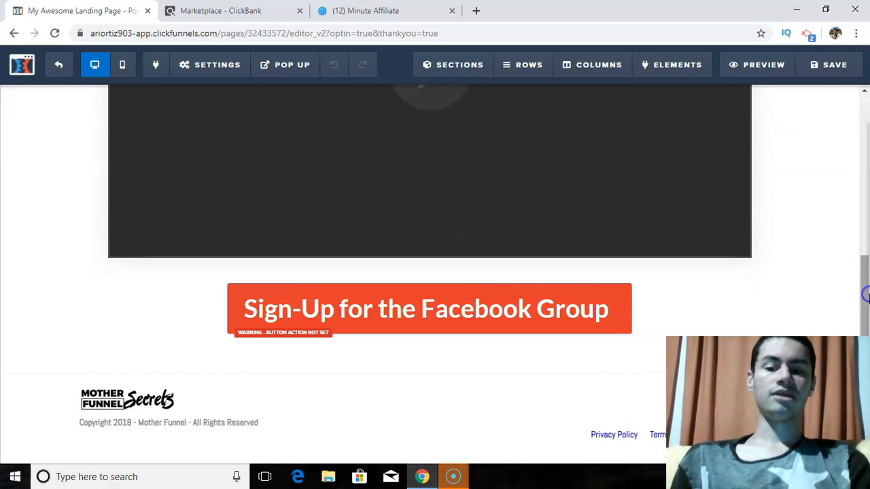
mouse_move(471, 311)
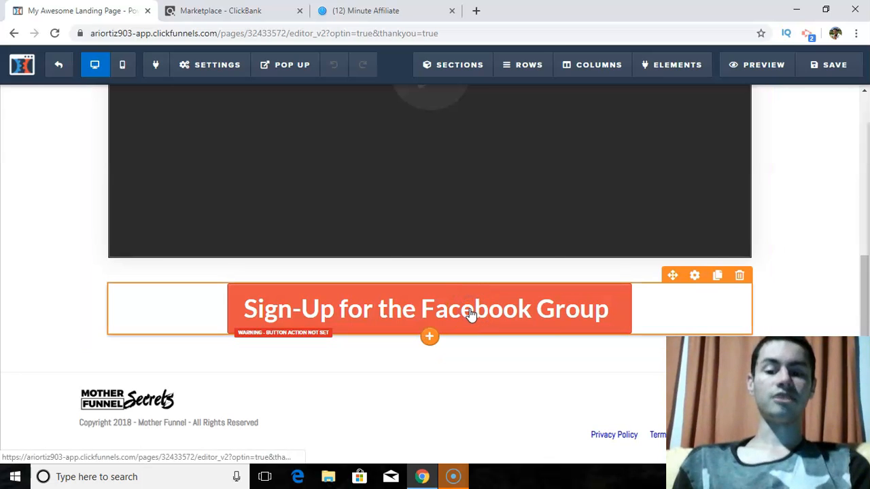
click(471, 314)
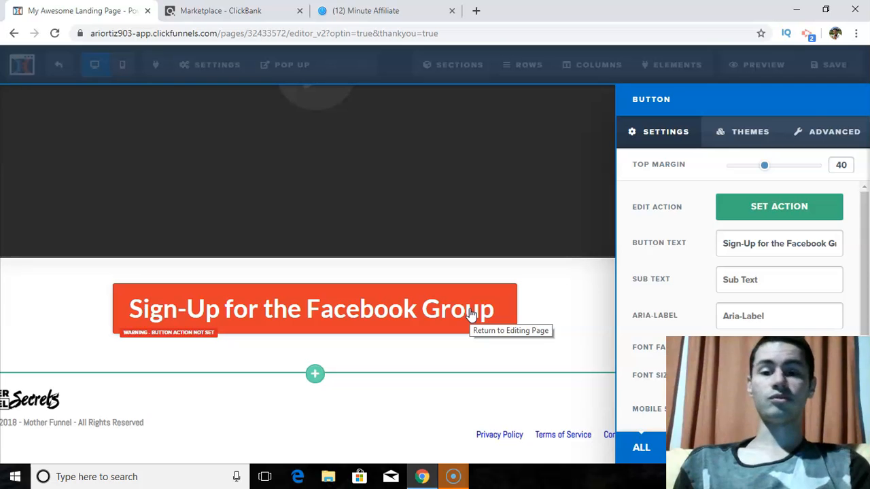
click(603, 295)
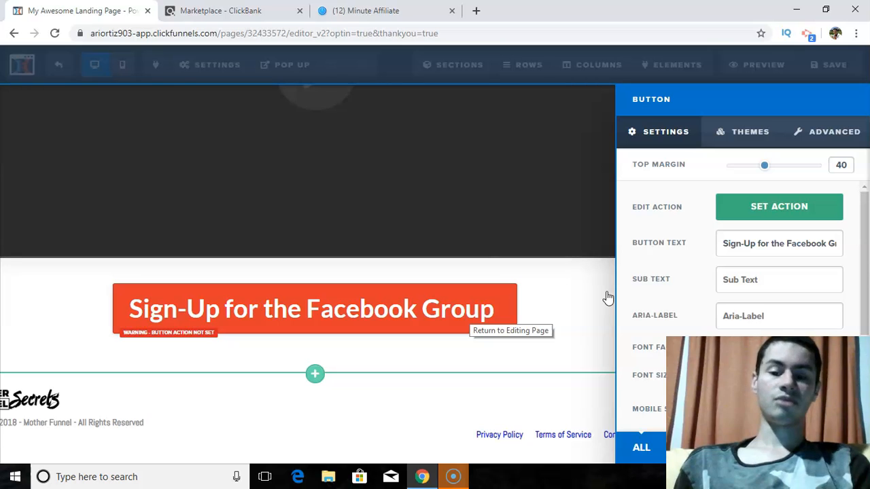
click(725, 242)
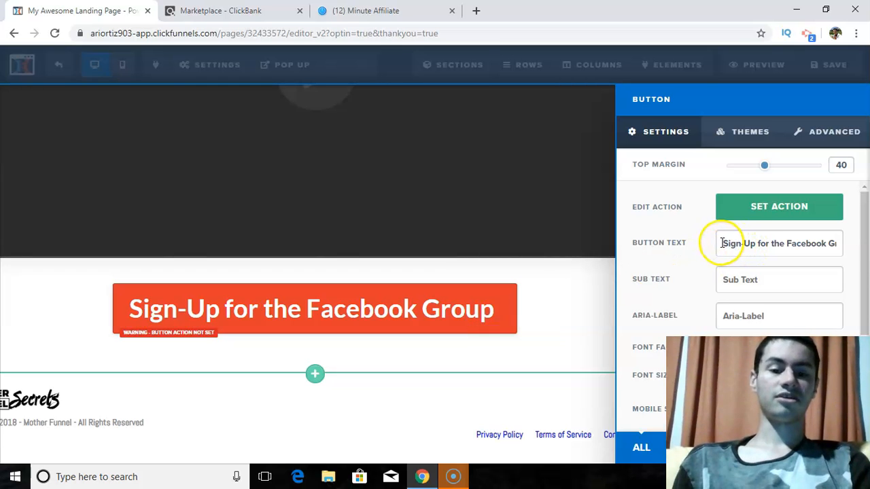
drag(724, 243, 867, 230)
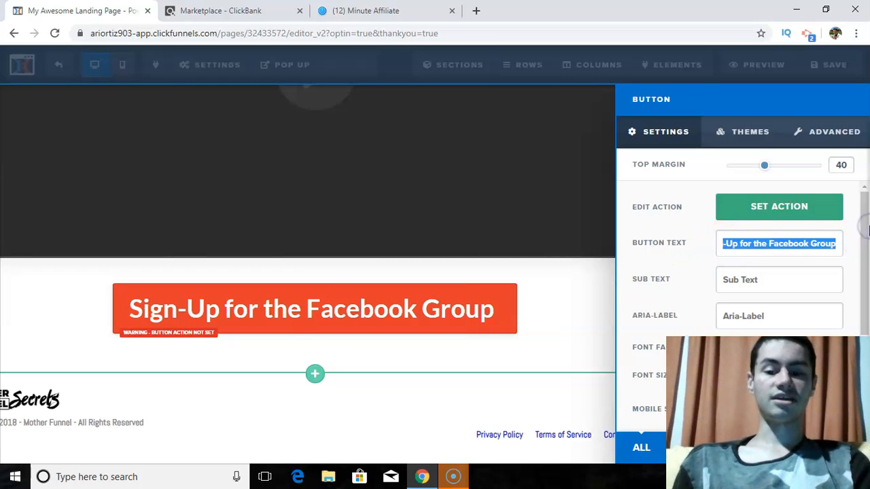
key(BackSpace)
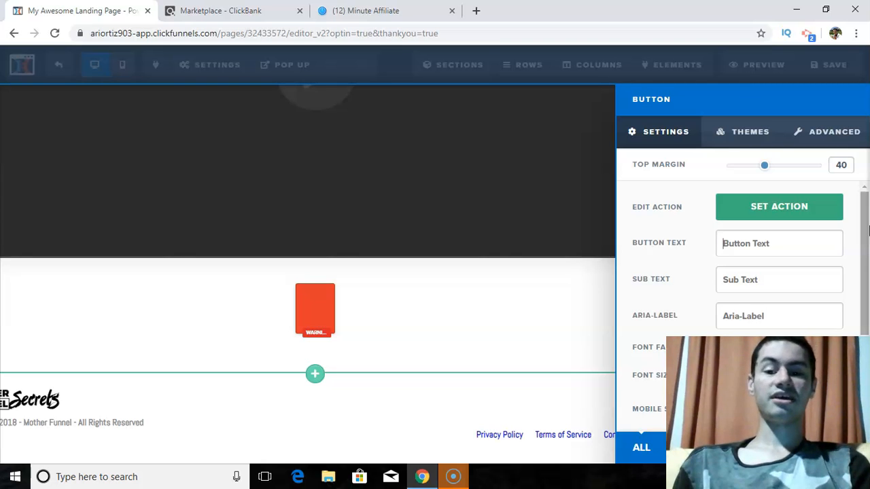
text(Y)
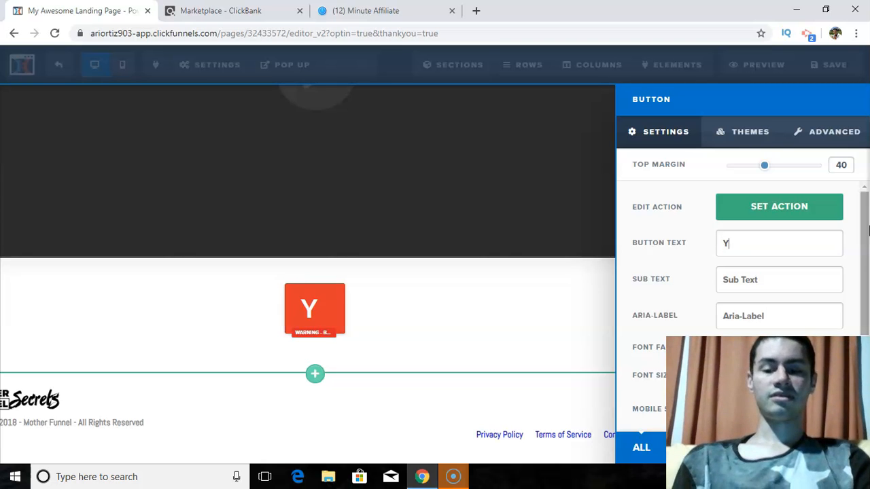
text(es, I wou)
key(BackSpace)
key(BackSpace)
key(BackSpace)
key(BackSpace)
text(Would )
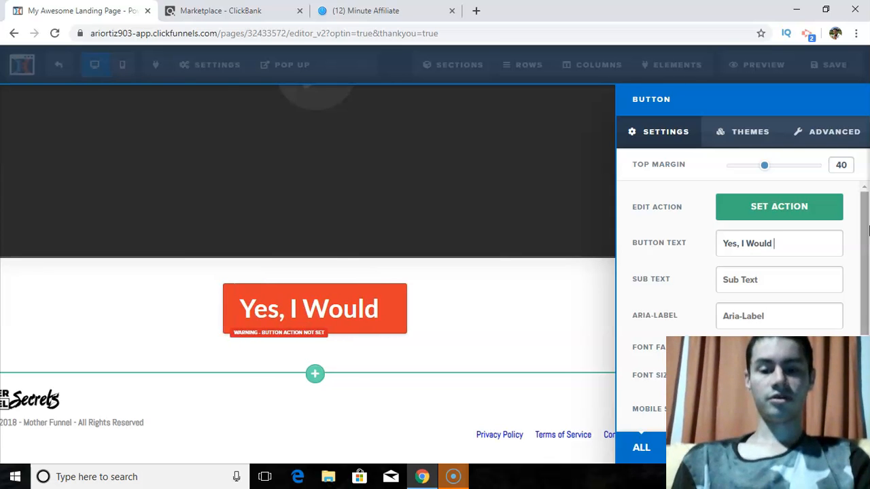
text(Like Instant Access)
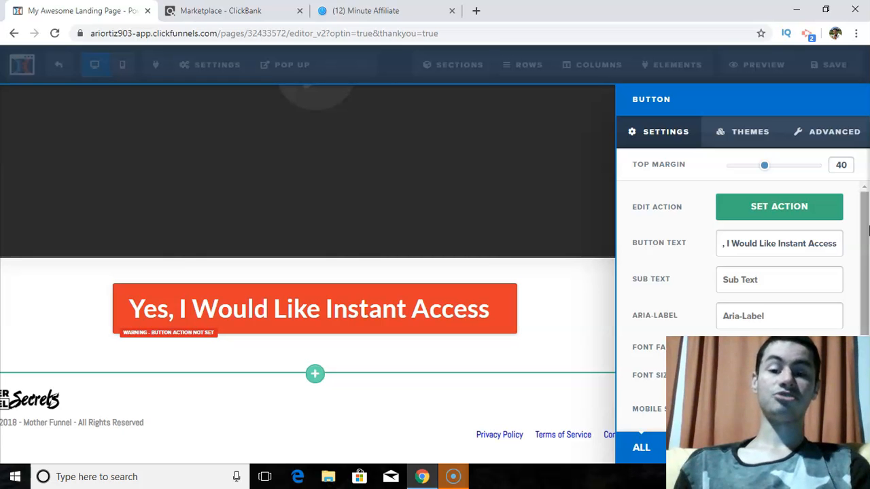
key(BackSpace)
key(BackSpace)
key(BackSpace)
key(BackSpace)
key(BackSpace)
key(BackSpace)
key(BackSpace)
key(BackSpace)
key(BackSpace)
key(BackSpace)
key(BackSpace)
key(BackSpace)
key(BackSpace)
key(BackSpace)
key(BackSpace)
key(BackSpace)
key(BackSpace)
key(BackSpace)
key(BackSpace)
key(BackSpace)
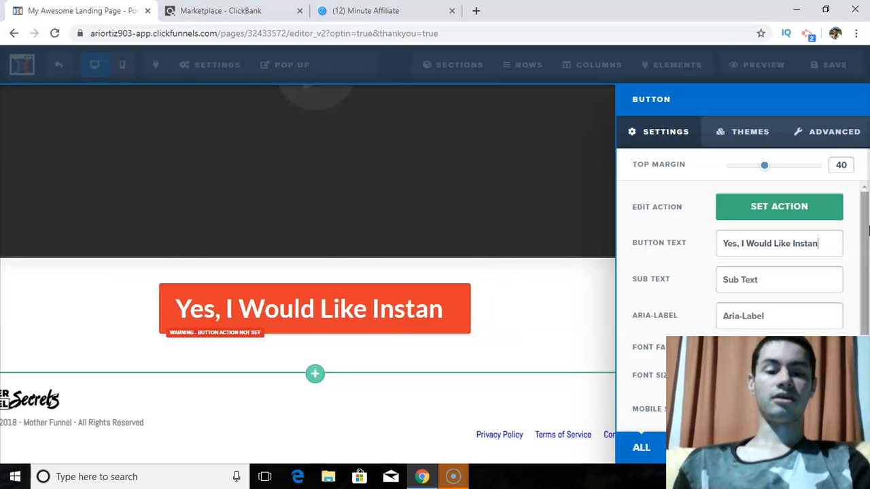
key(BackSpace)
key(BackSpace)
key(BackSpace)
key(BackSpace)
key(BackSpace)
key(BackSpace)
key(BackSpace)
key(BackSpace)
key(BackSpace)
key(BackSpace)
key(BackSpace)
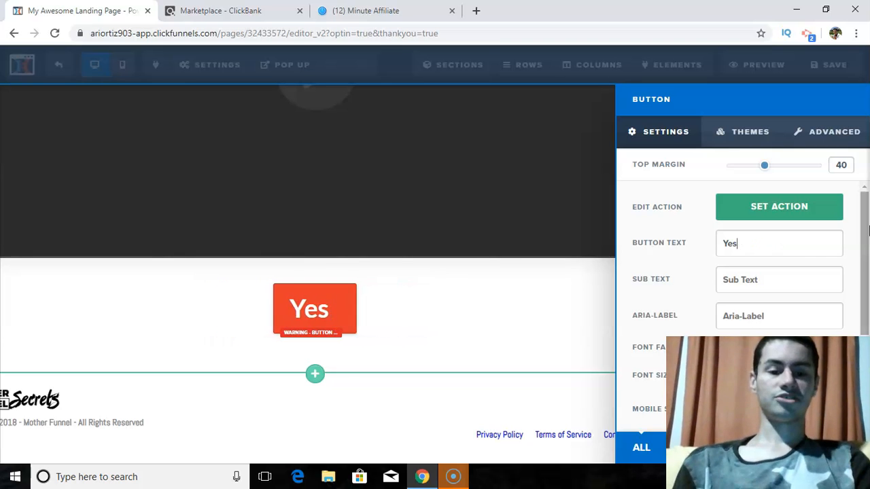
- Set the button text below the Thank You page's video to "Attend The Free Webinar"
text(Attend The f)
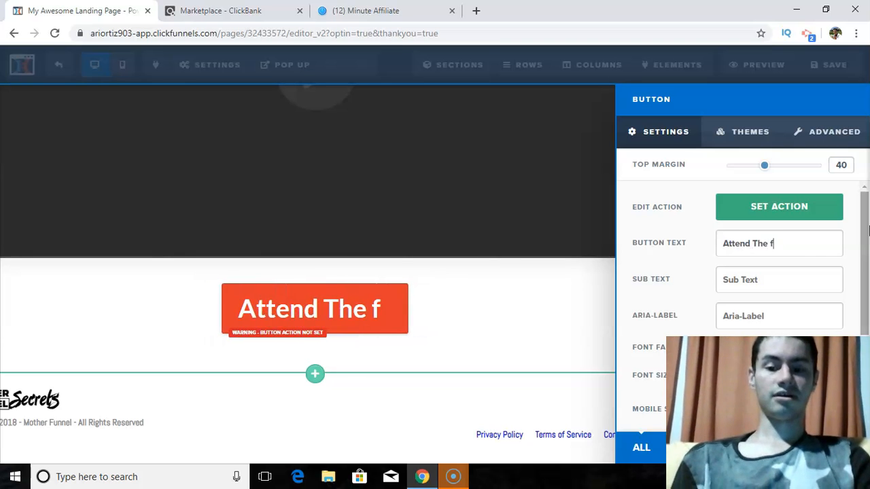
key(BackSpace)
text(Free Webinar)
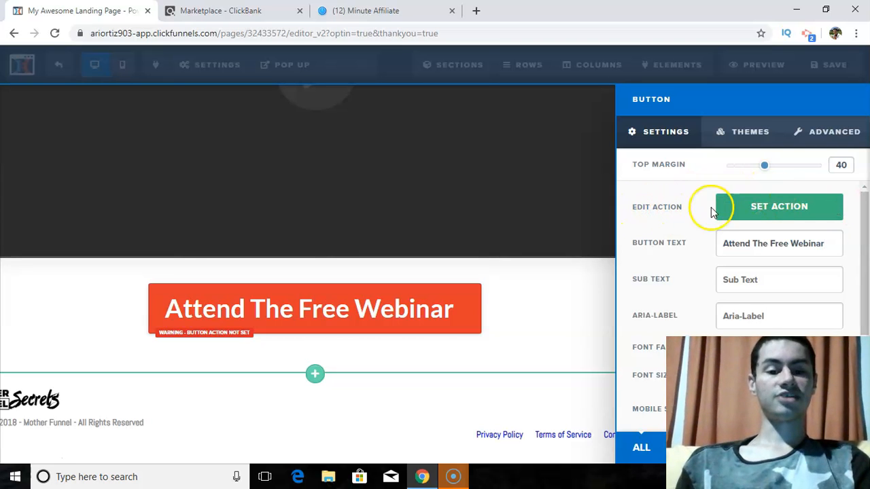
click(756, 210)
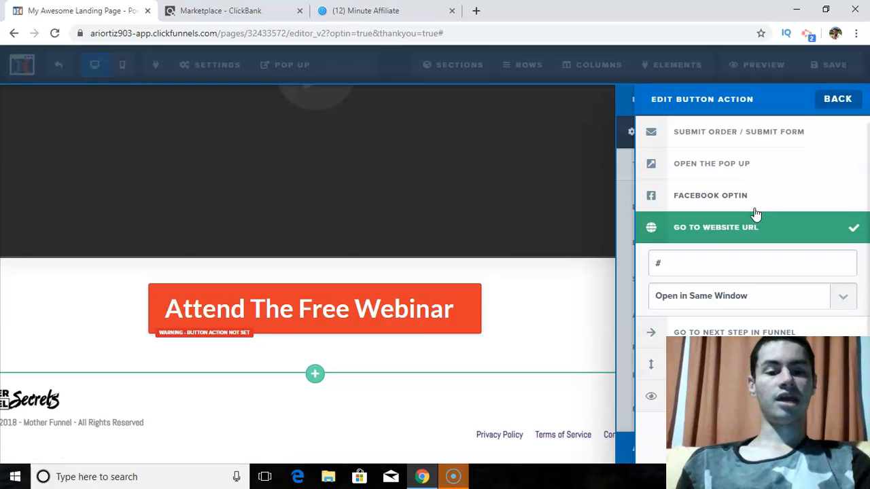
click(684, 262)
key(BackSpace)
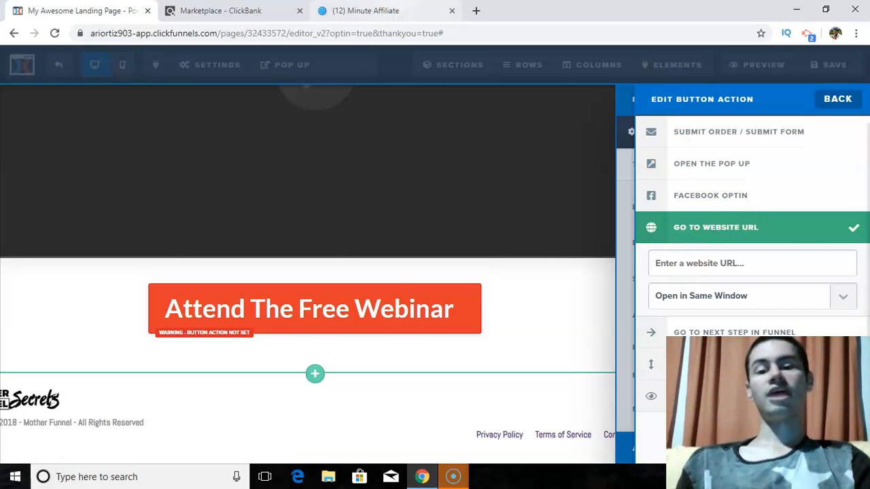
click(365, 11)
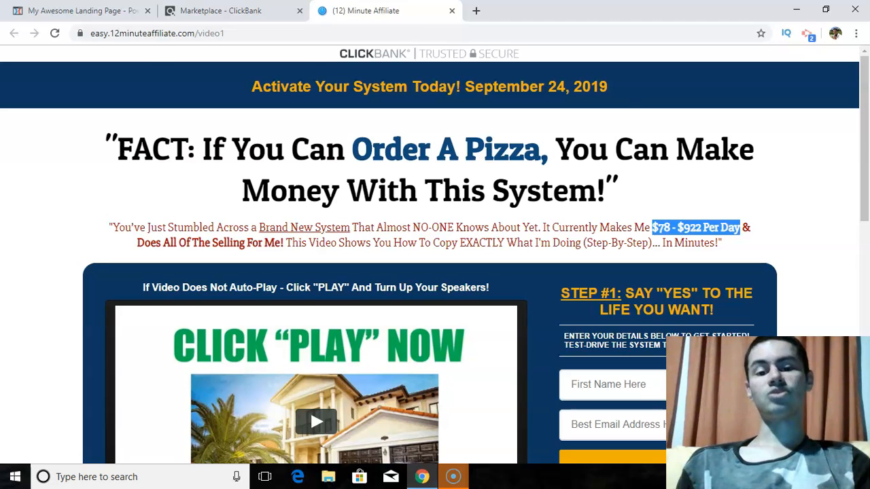
click(265, 32)
key(ctrl+c)
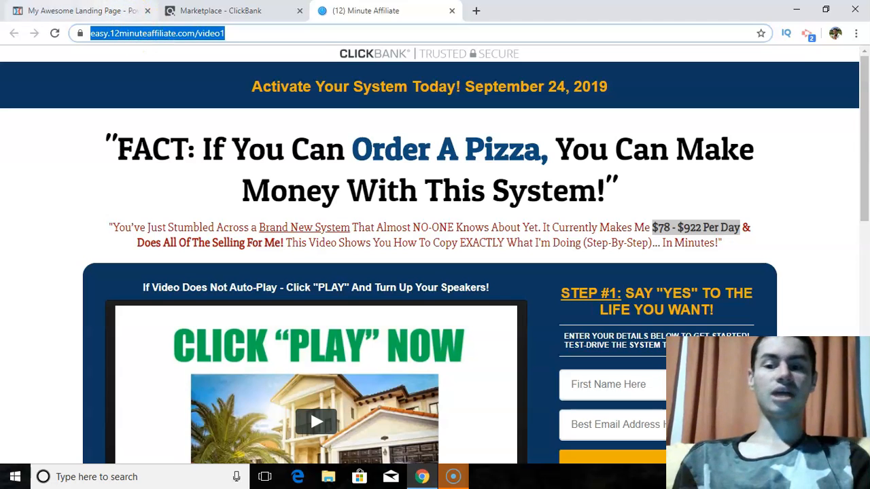
click(88, 11)
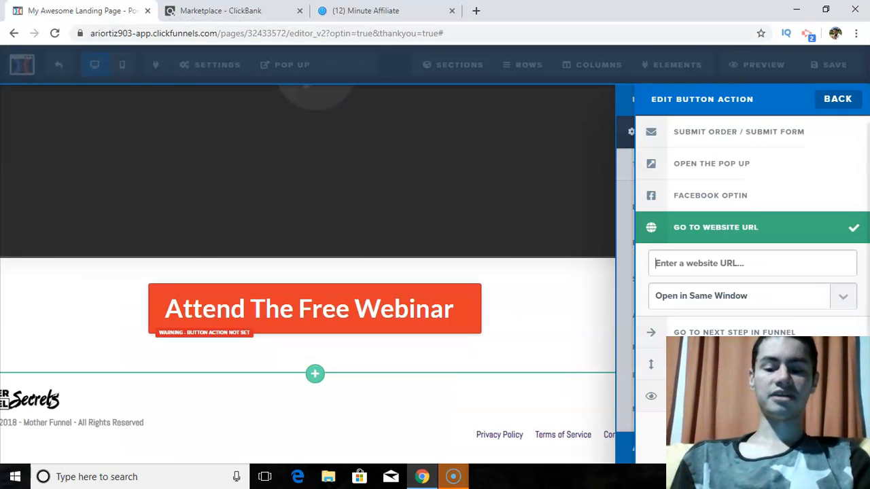
key(ctrl+v)
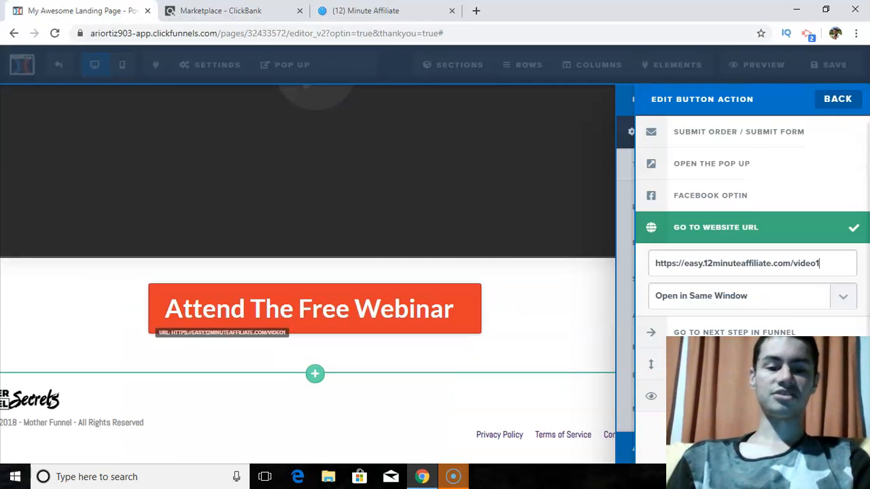
- Make the webinar button's link open in a new tab/window and close the button's settings
click(716, 306)
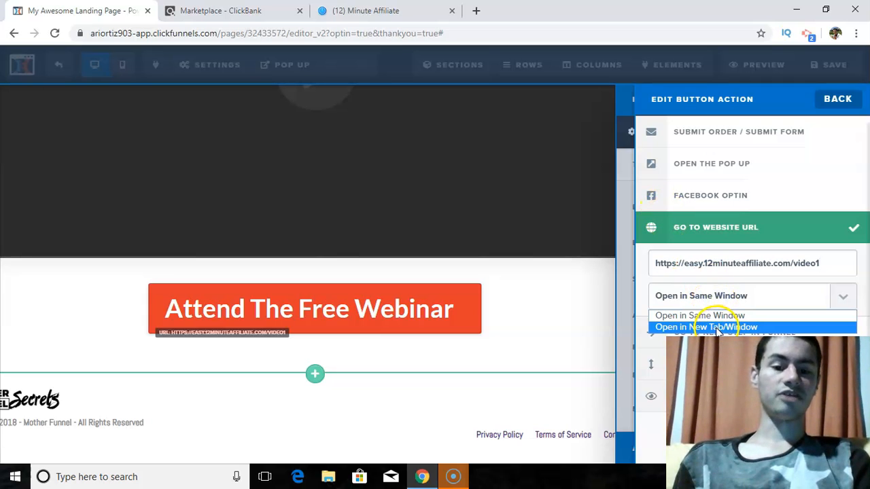
click(717, 327)
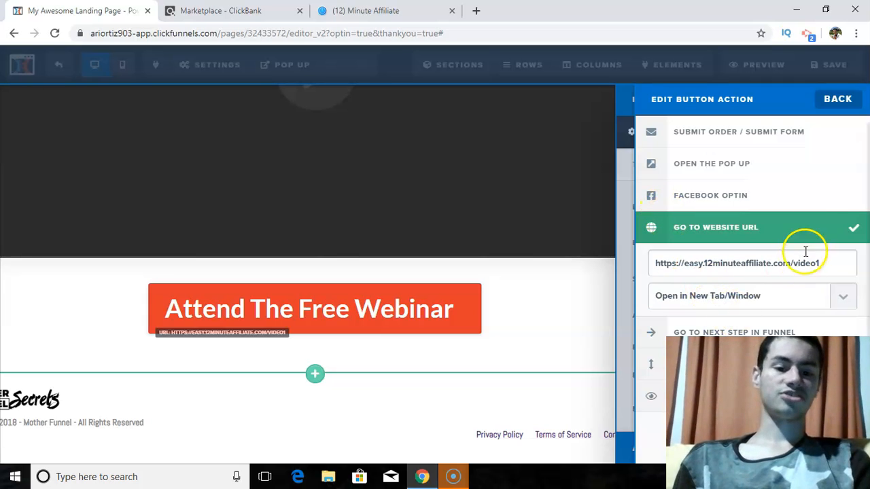
click(840, 107)
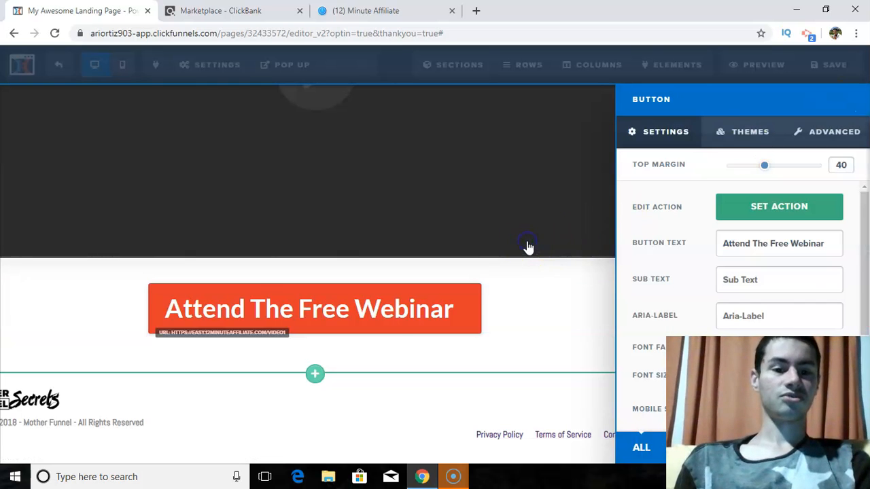
click(595, 235)
- Replace the Thank You page's default SEO title with "12 Minute System" and close the SEO meta data
click(833, 67)
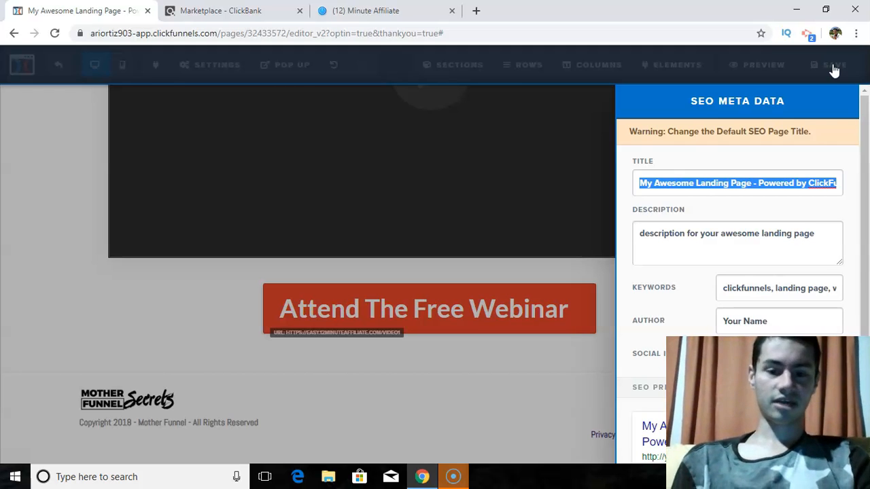
text(12 Minu)
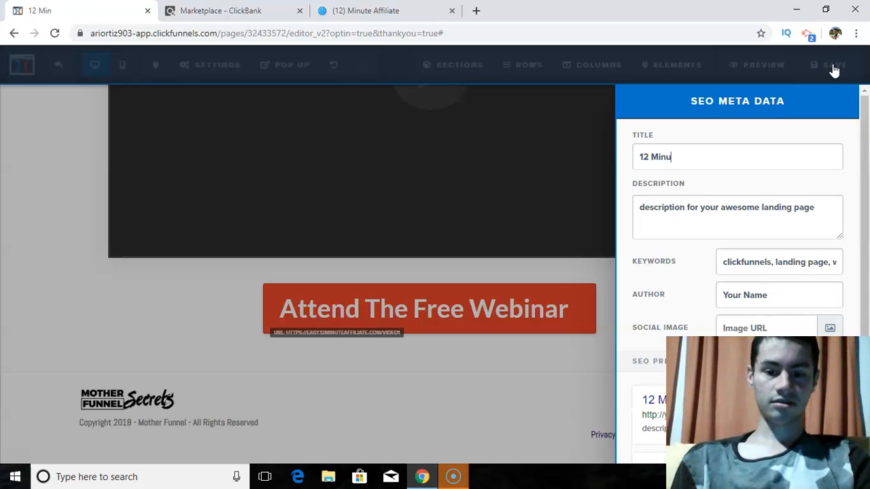
text(te System)
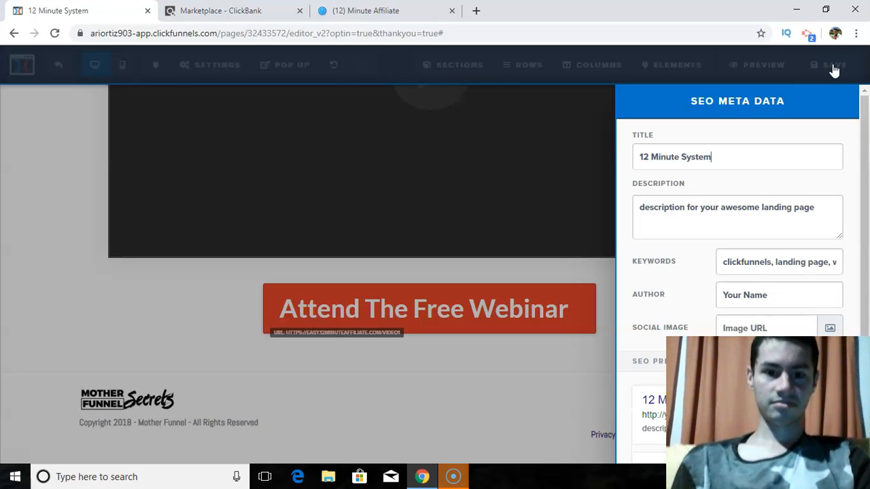
click(554, 203)
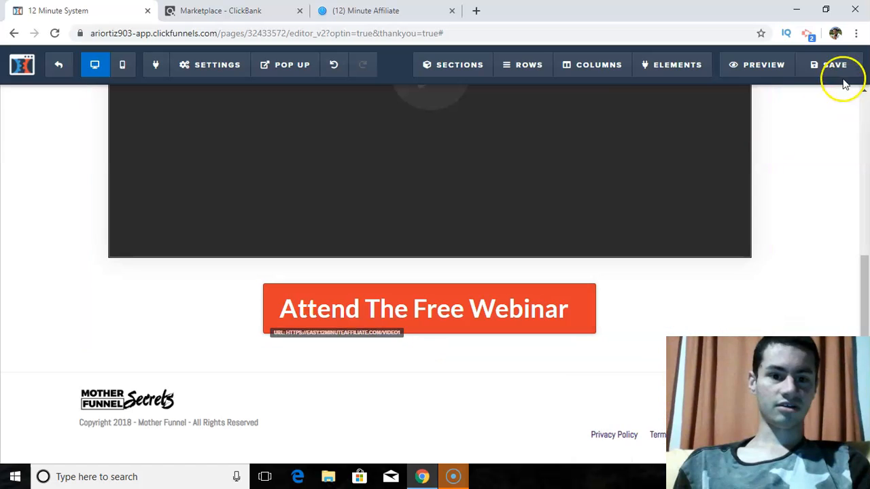
- Save the Thank You page and return to its step overview in the funnel
click(841, 77)
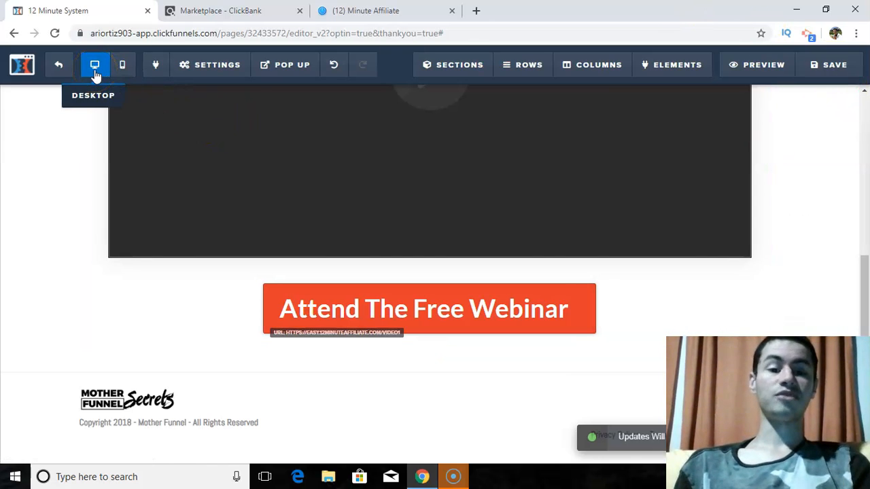
click(63, 70)
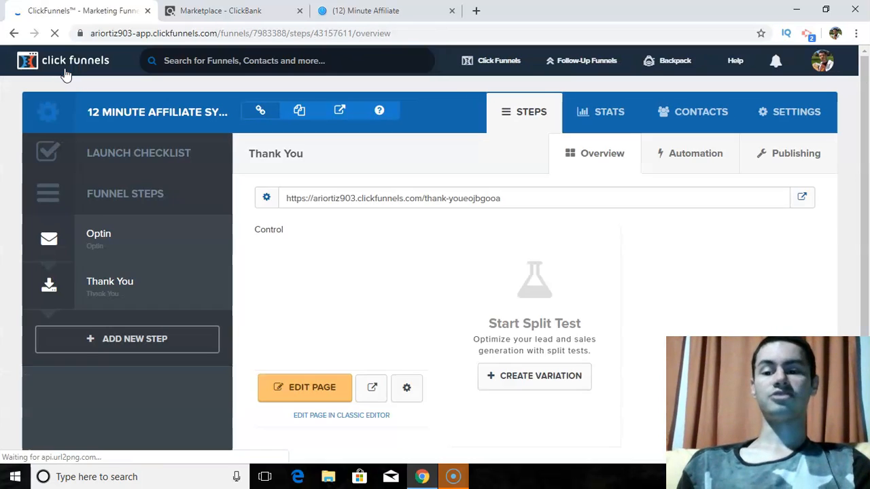
click(151, 284)
- Preview the Optin step's squeeze page and submit its prefilled form through "Get Instant Access Here"
click(116, 236)
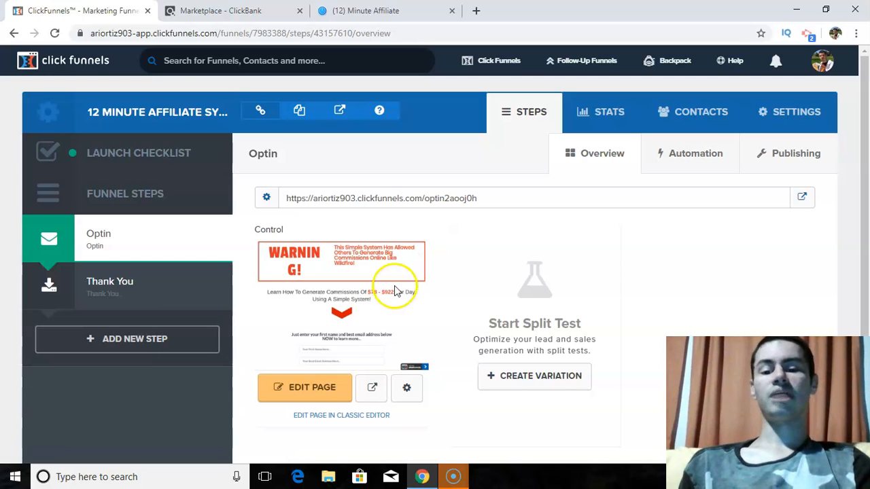
click(379, 391)
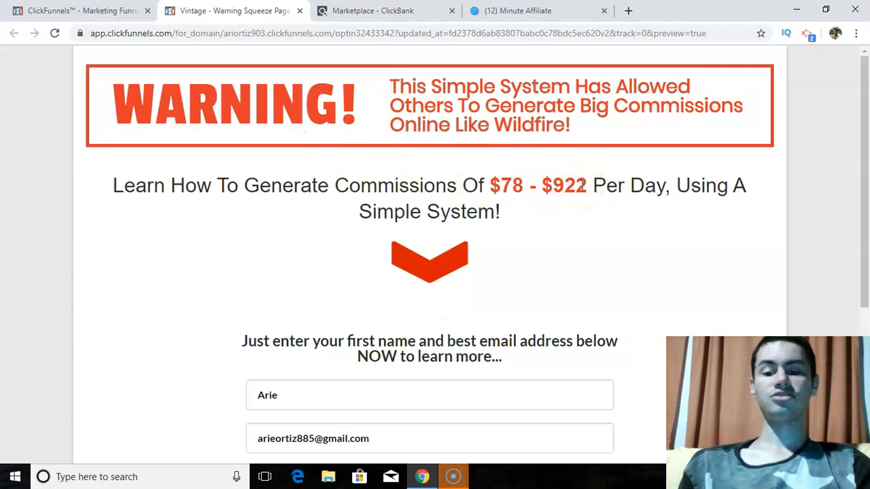
drag(867, 141, 865, 256)
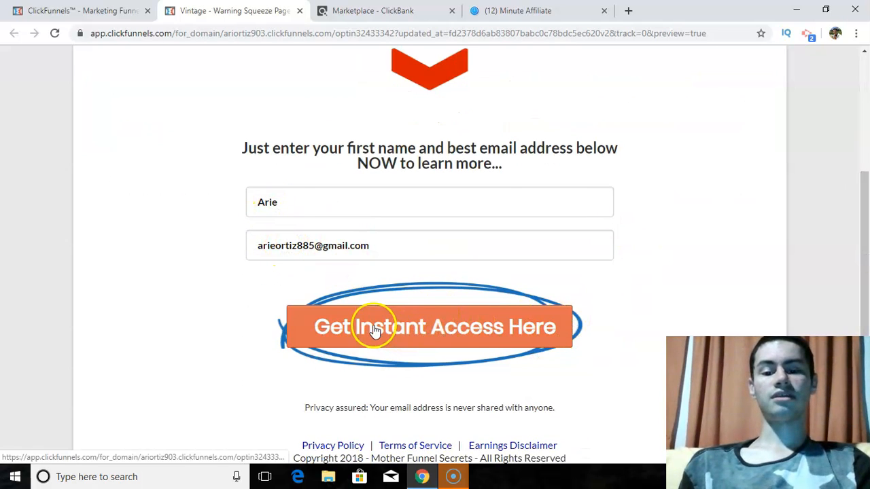
click(494, 327)
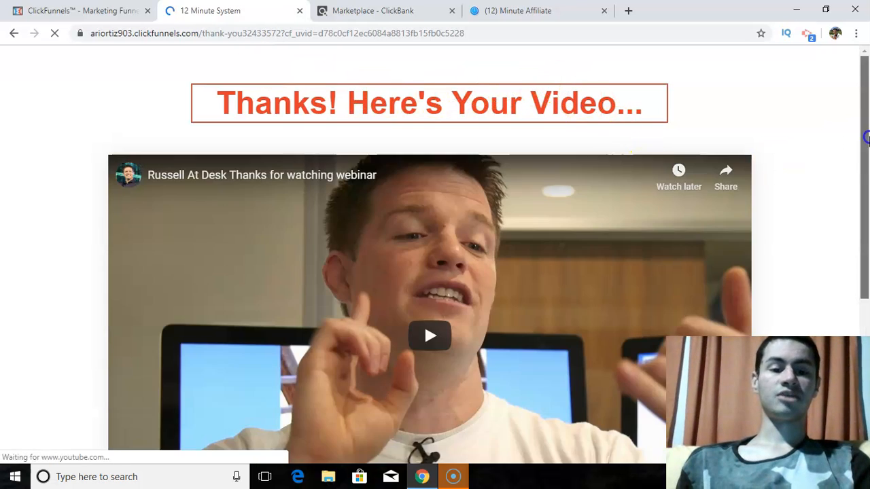
- Play the Thank You page's video briefly in the live preview and pause it
drag(867, 140, 868, 192)
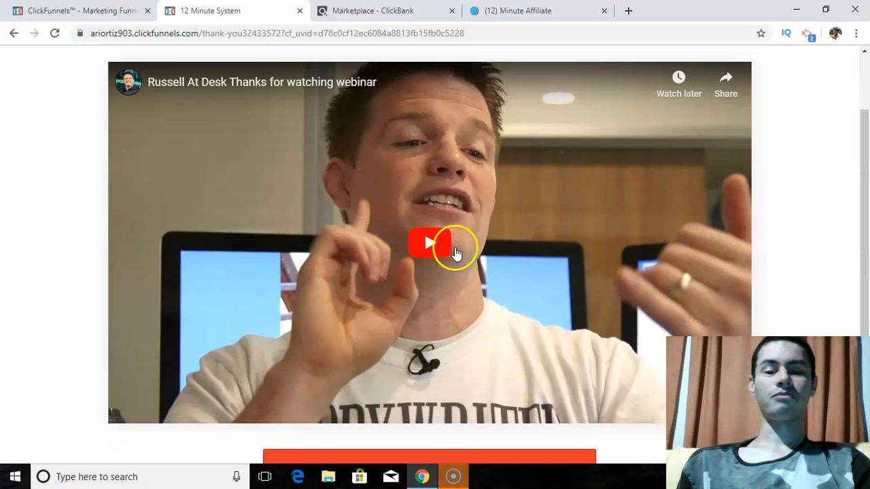
click(422, 237)
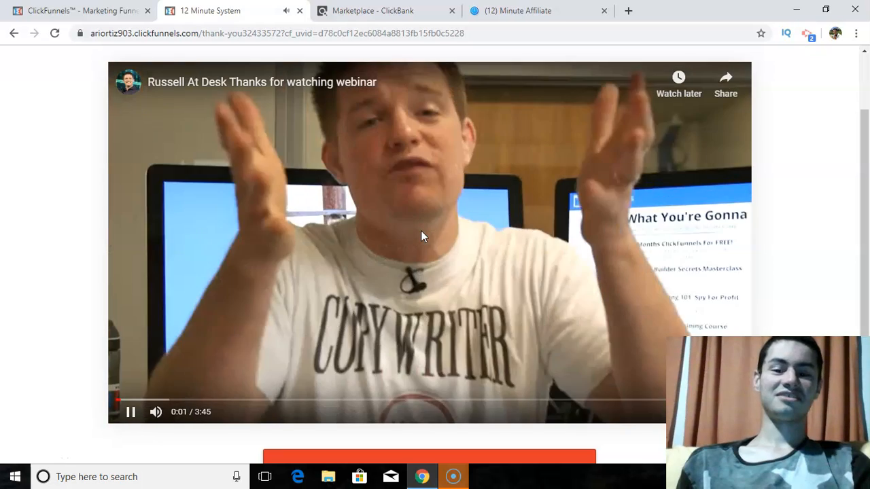
click(421, 232)
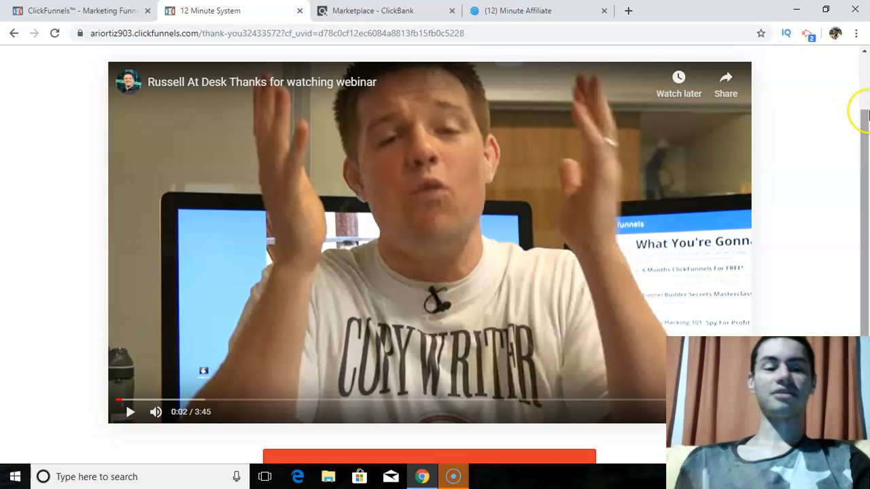
- Test the "Attend The Free Webinar" button on the live Thank You page and close the sales page it opens
drag(865, 117, 862, 199)
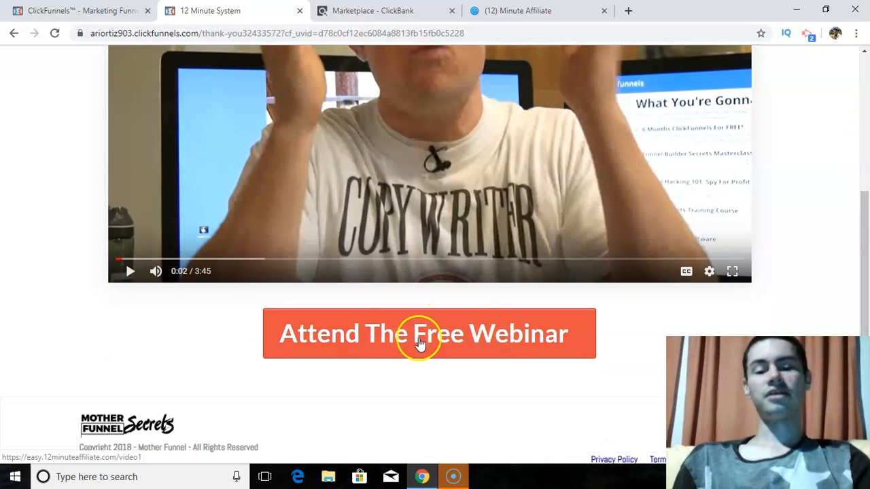
click(396, 336)
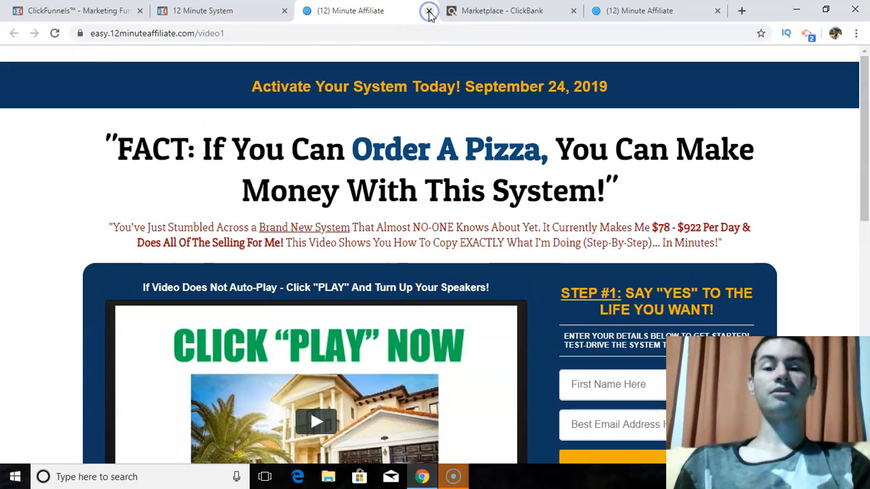
click(429, 12)
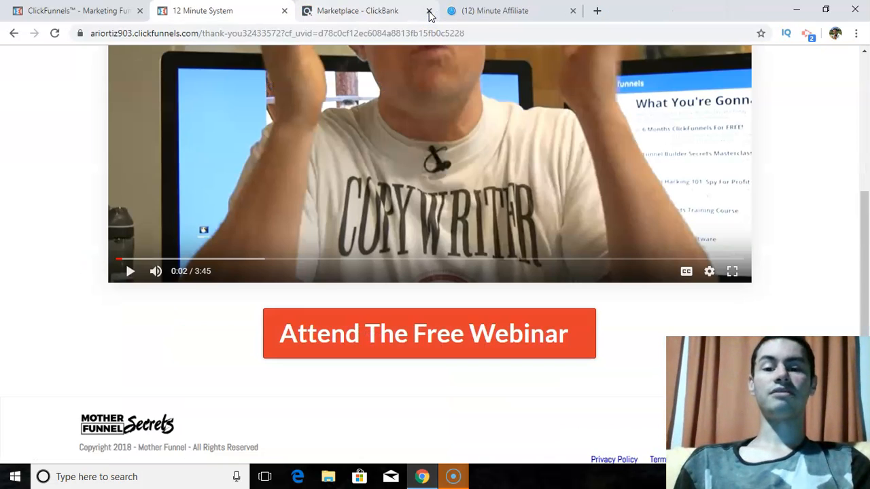